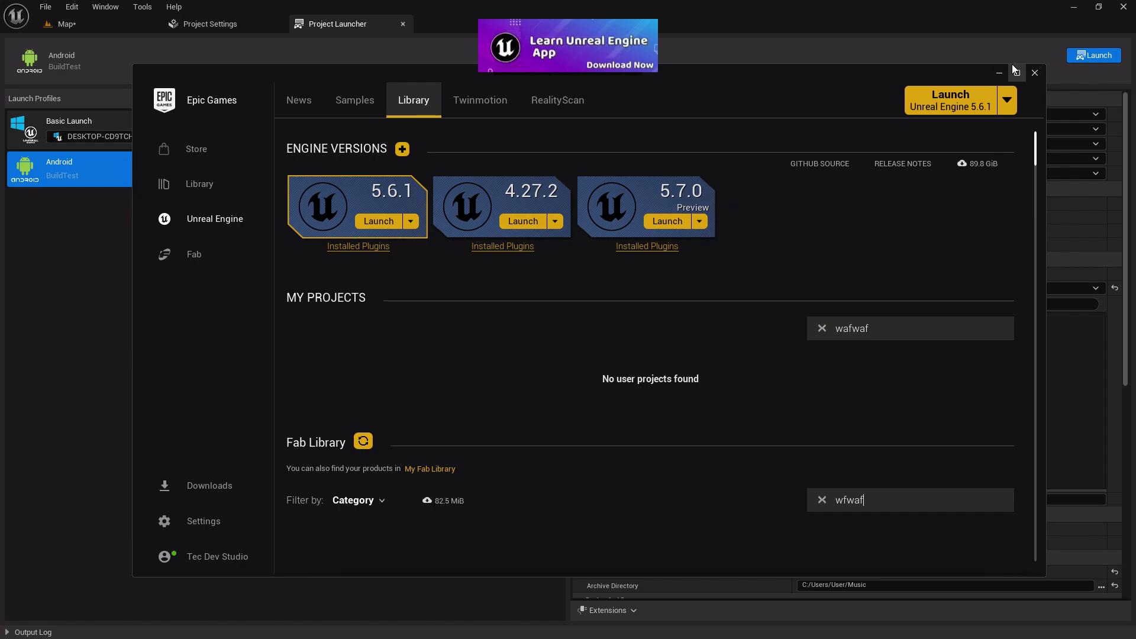
# Minimize the Epic Games Launcher to reveal the Project Launcher's Android BuildTest profile.
pyautogui.click(996, 73)
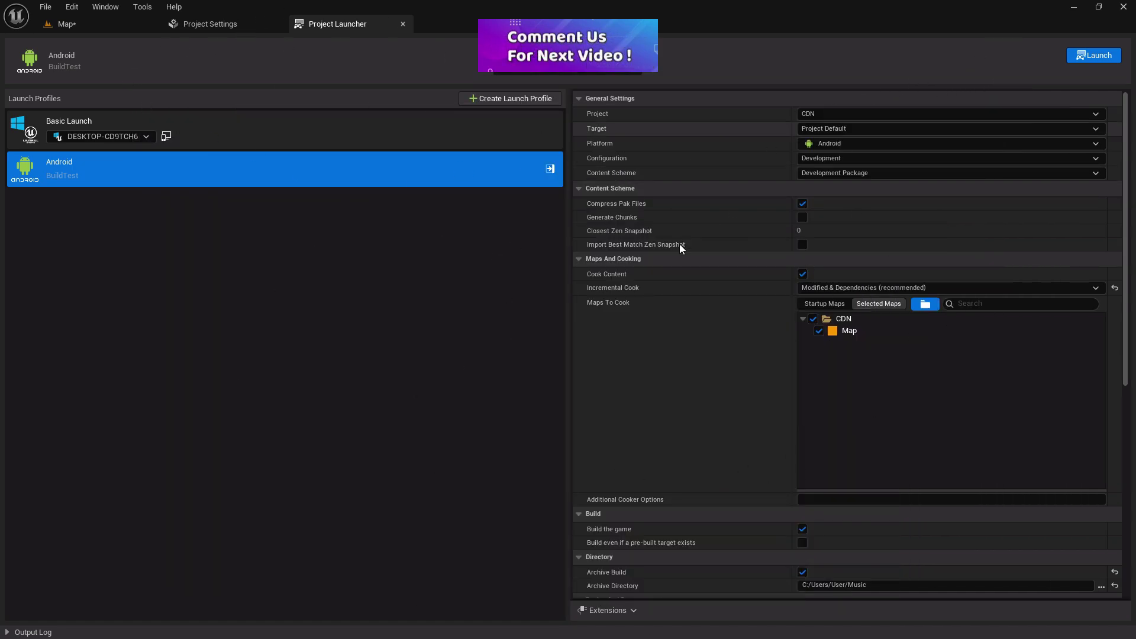
# Switch to the Map level editor tab showing World Settings.
pyautogui.click(148, 25)
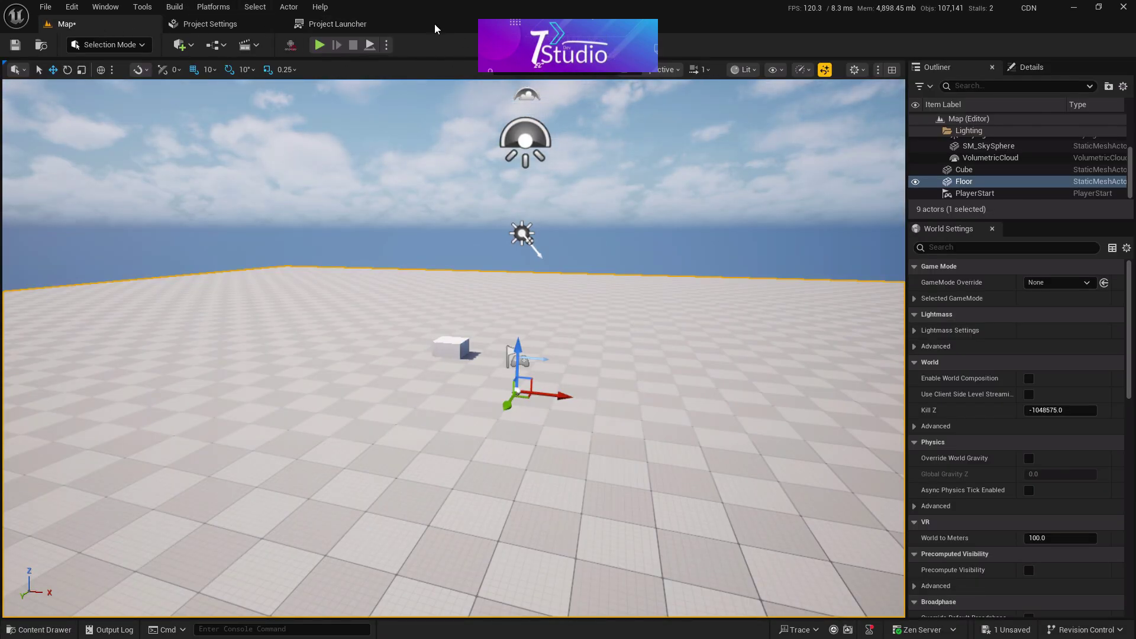
# Minimize the editor and bring up Chrome on the Google Play app page's English tab.
pyautogui.click(1098, 6)
pyautogui.click(1004, 104)
pyautogui.click(665, 623)
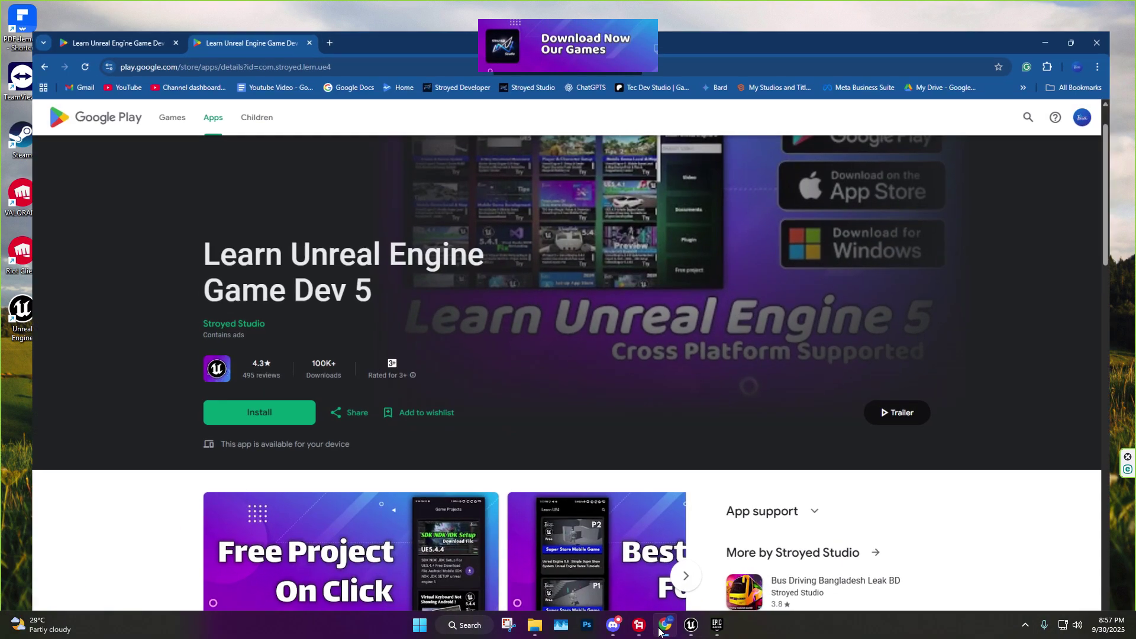
pyautogui.click(97, 7)
# Move the screenshot carousel back and enlarge the Free Project On Click screenshot.
pyautogui.scroll(4, 484, 358)
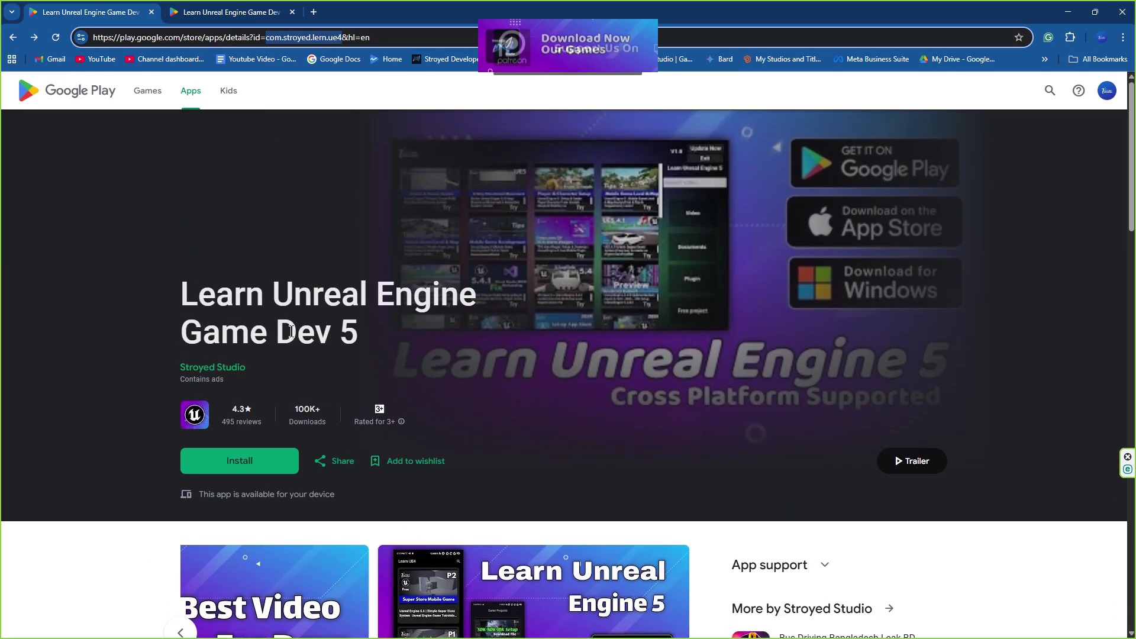
pyautogui.scroll(-4, 342, 257)
pyautogui.scroll(3, 262, 300)
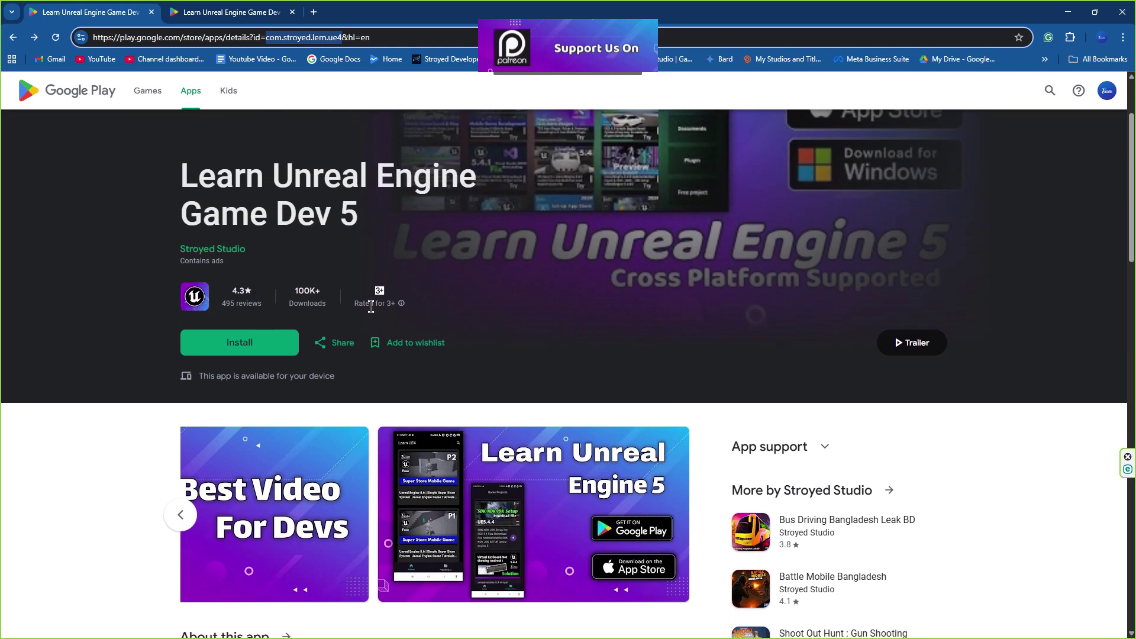
pyautogui.scroll(-3, 282, 244)
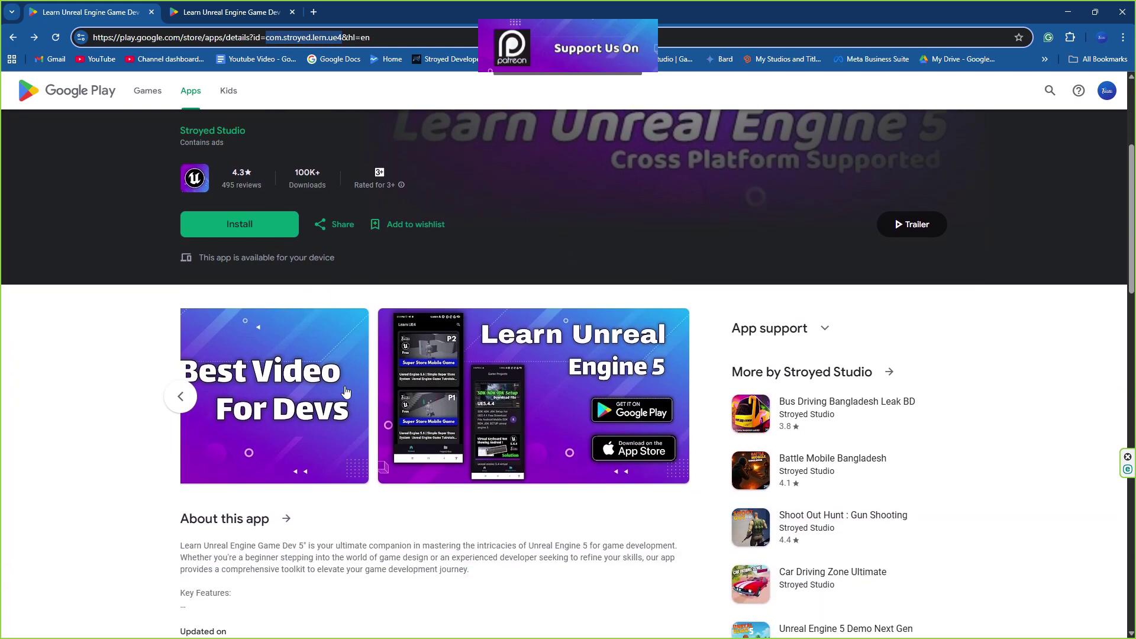
pyautogui.hscroll(3, 346, 391)
pyautogui.hscroll(-5, 205, 404)
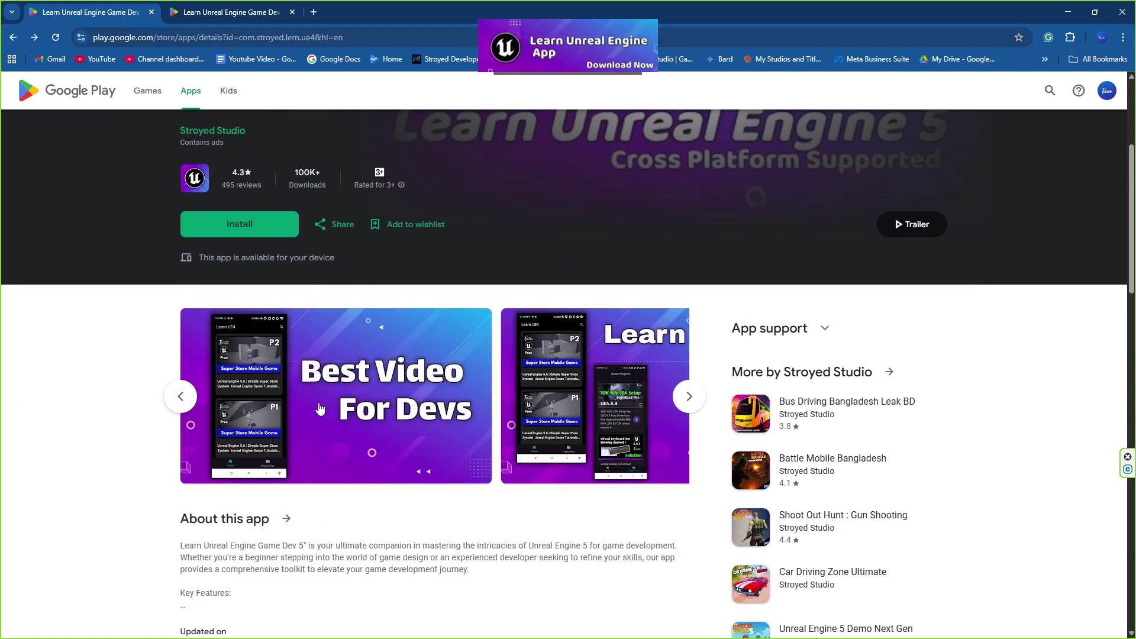
pyautogui.click(182, 401)
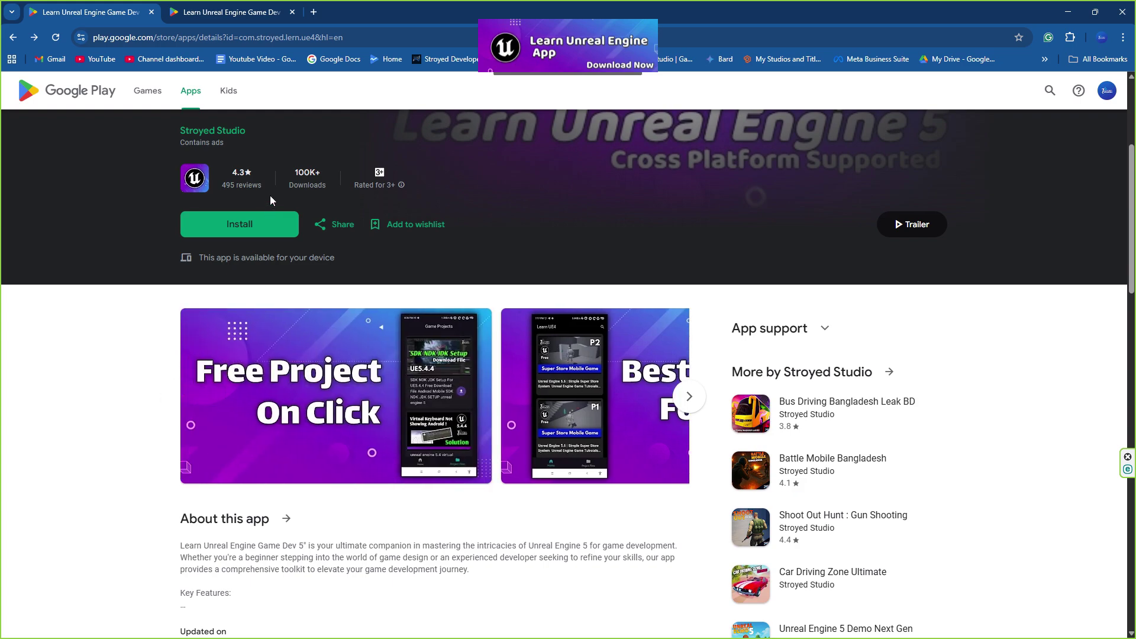
pyautogui.scroll(3, 253, 195)
pyautogui.scroll(-3, 346, 371)
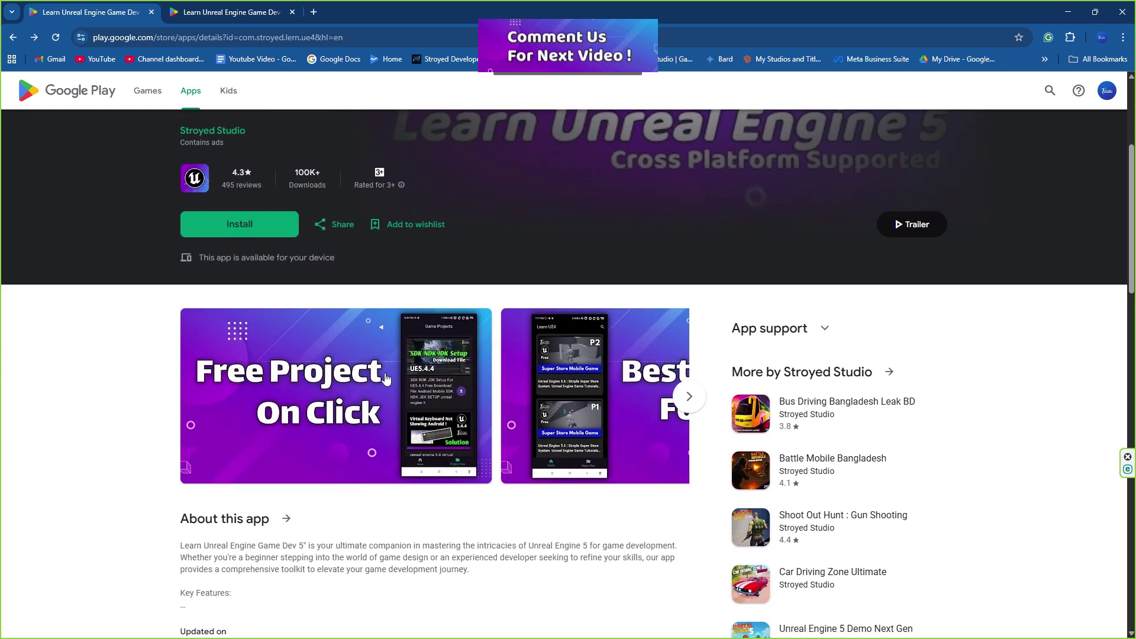
pyautogui.click(426, 367)
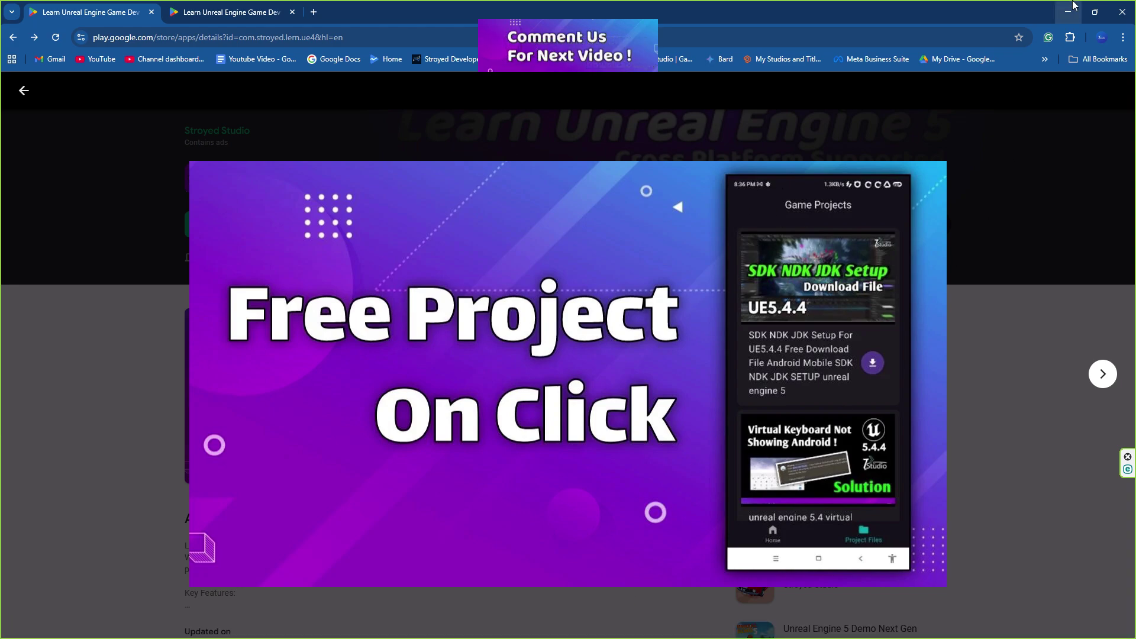
# Bring File Explorer forward and switch between the Videos and TecDevStudioSDK5.6 folders.
pyautogui.click(535, 625)
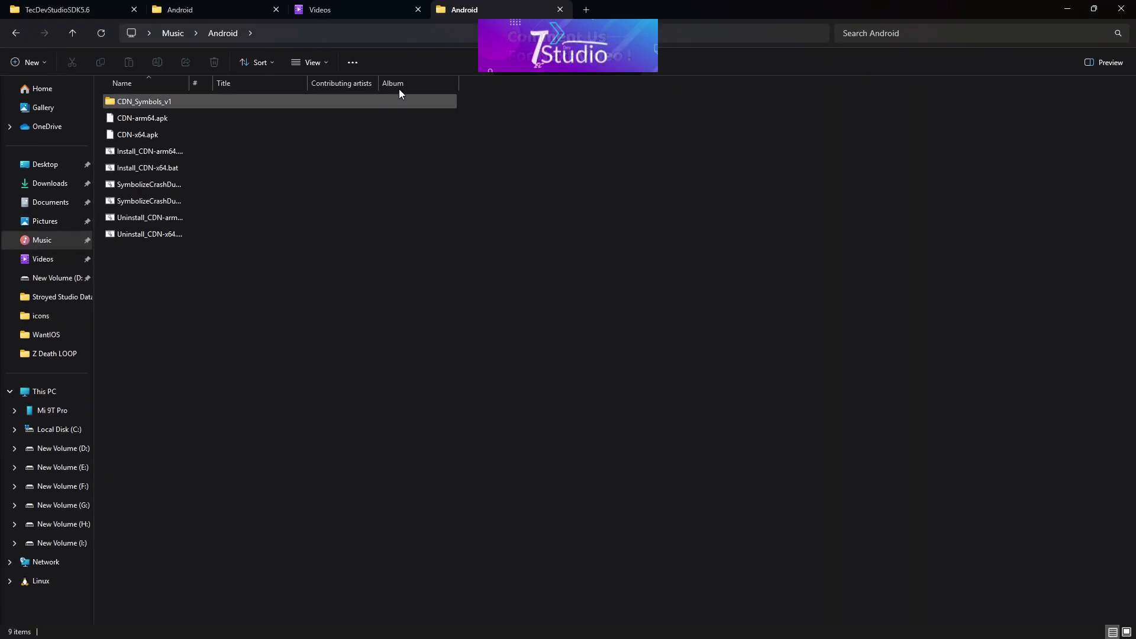
pyautogui.click(335, 8)
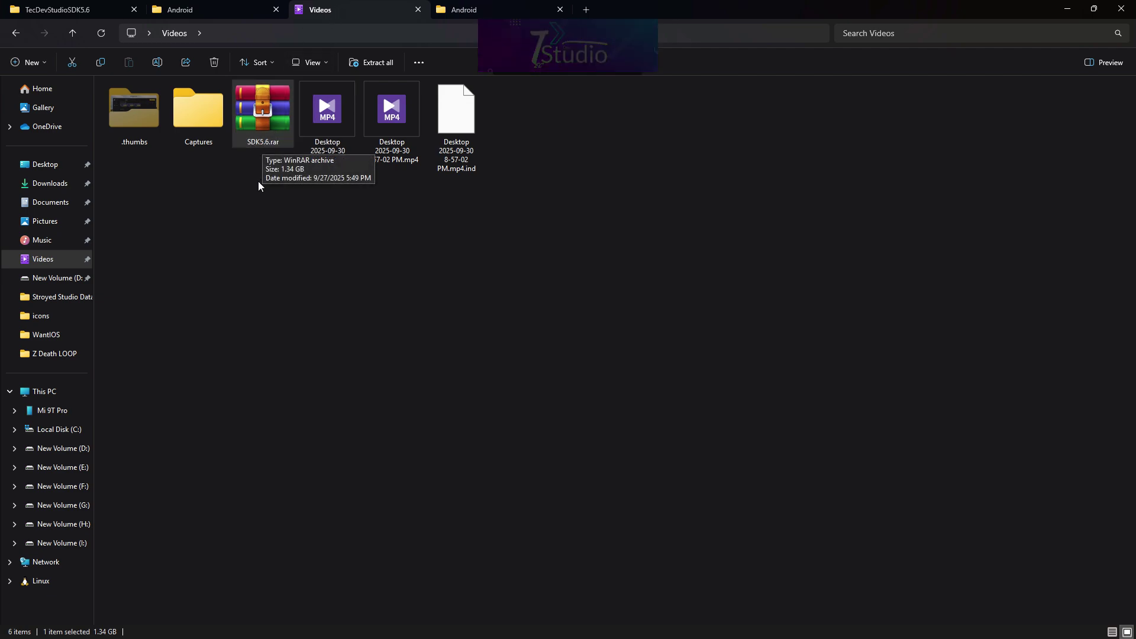
pyautogui.click(644, 412)
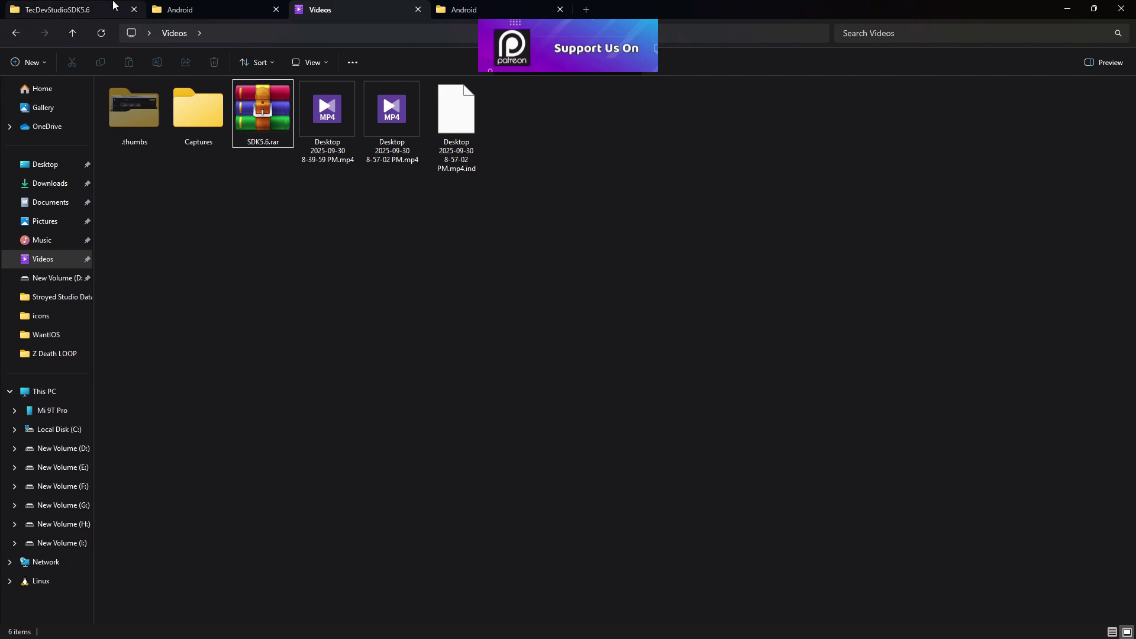
pyautogui.click(57, 10)
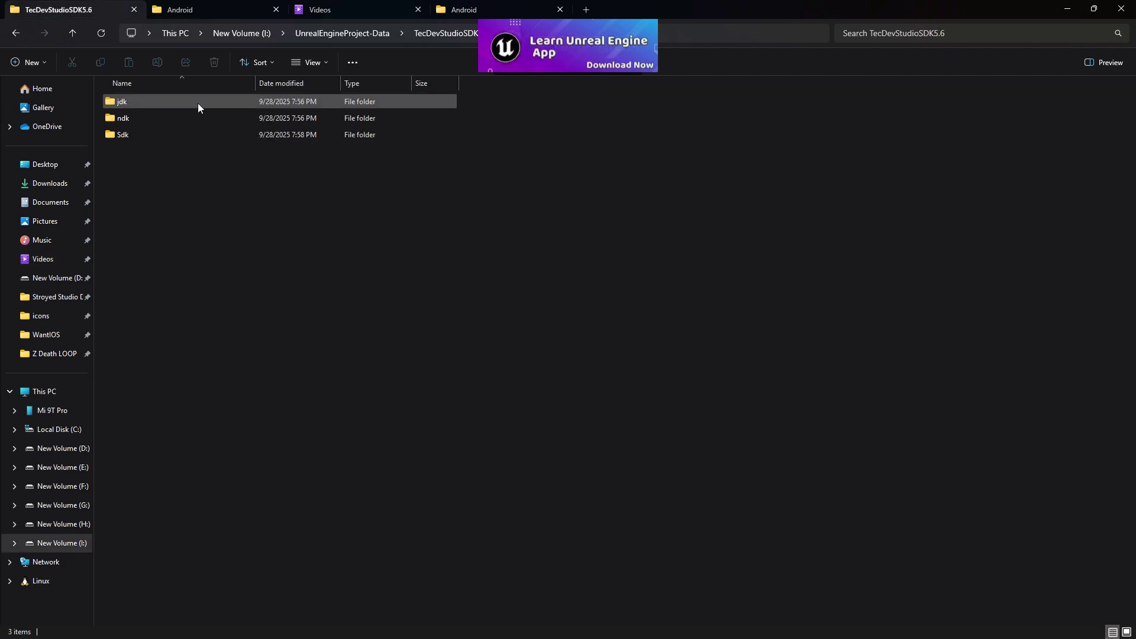
pyautogui.click(327, 17)
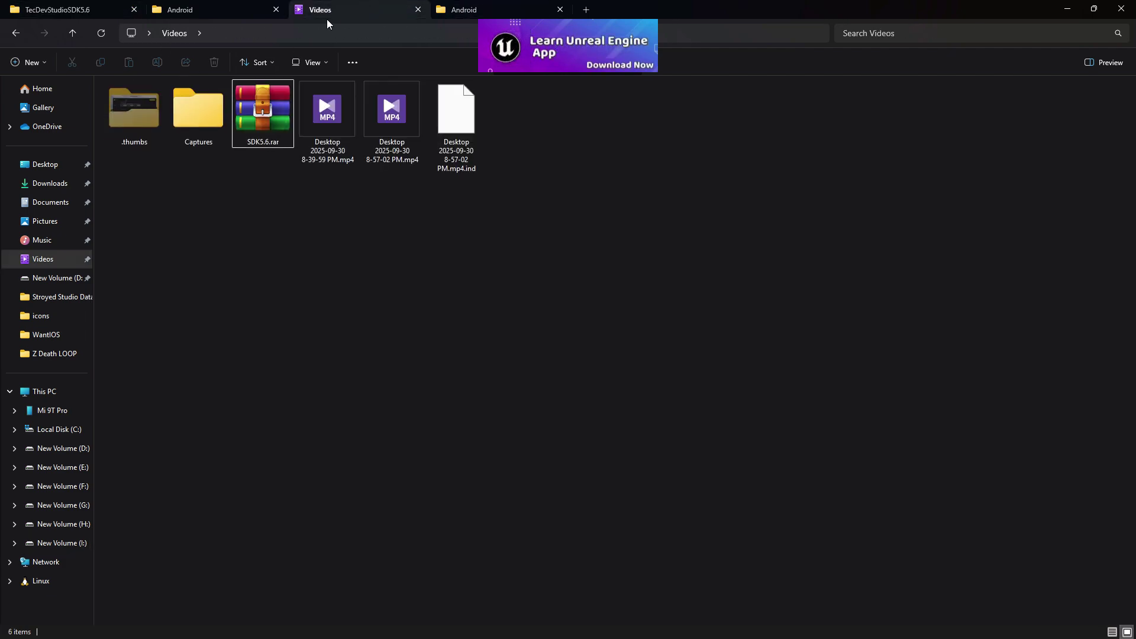
# Open and dismiss SDK5.6.rar's context menu, then show TecDevStudioSDK5.6 with jdk, ndk, Sdk.
pyautogui.rightClick(258, 148)
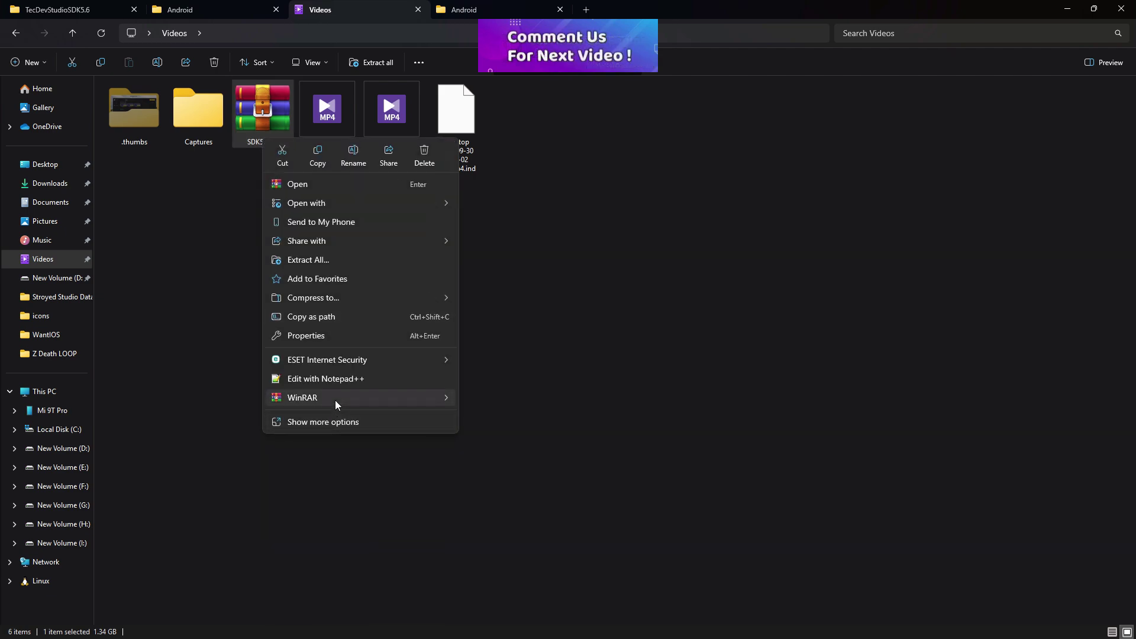
pyautogui.moveTo(335, 400)
pyautogui.click(686, 371)
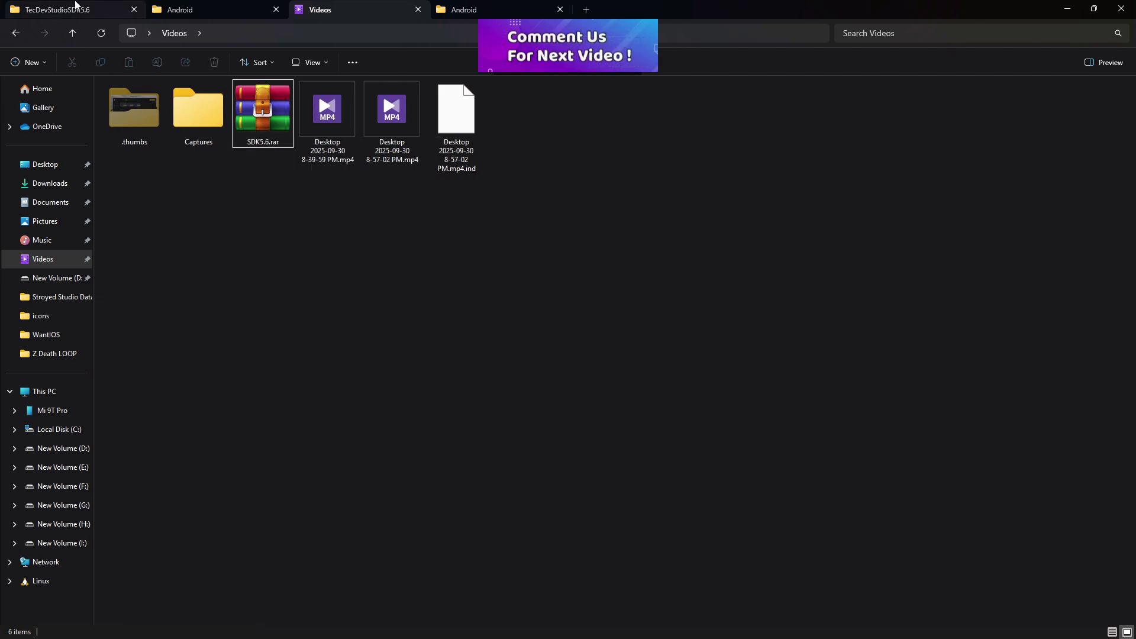
pyautogui.click(77, 9)
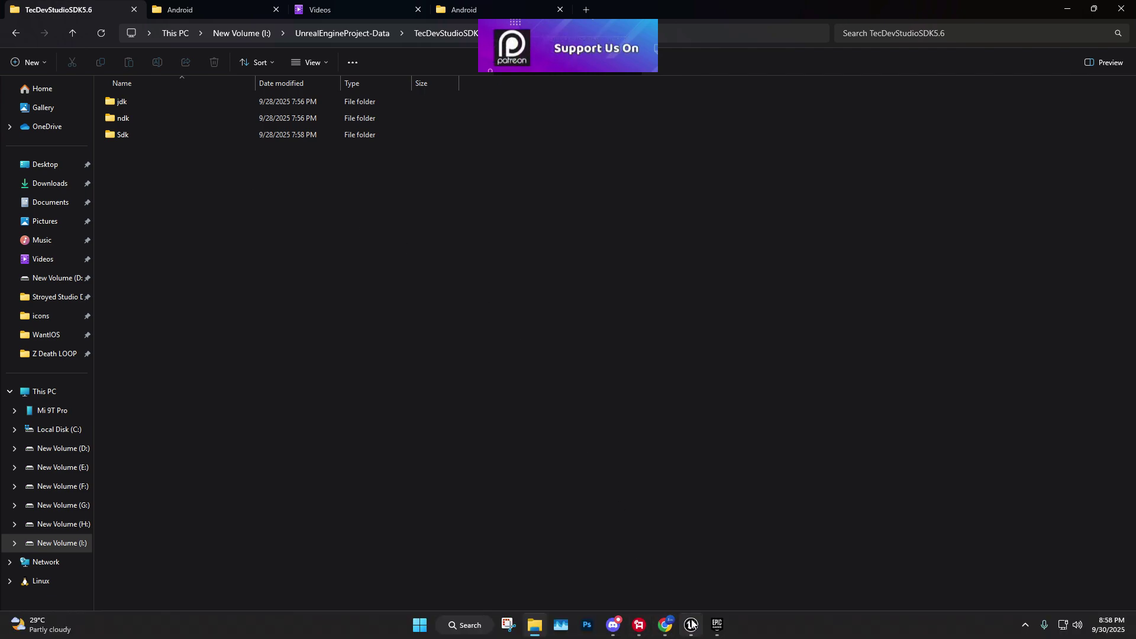
# Open Project Settings at Platforms > Android SDK, showing the SDK, NDK and Java paths.
pyautogui.click(691, 624)
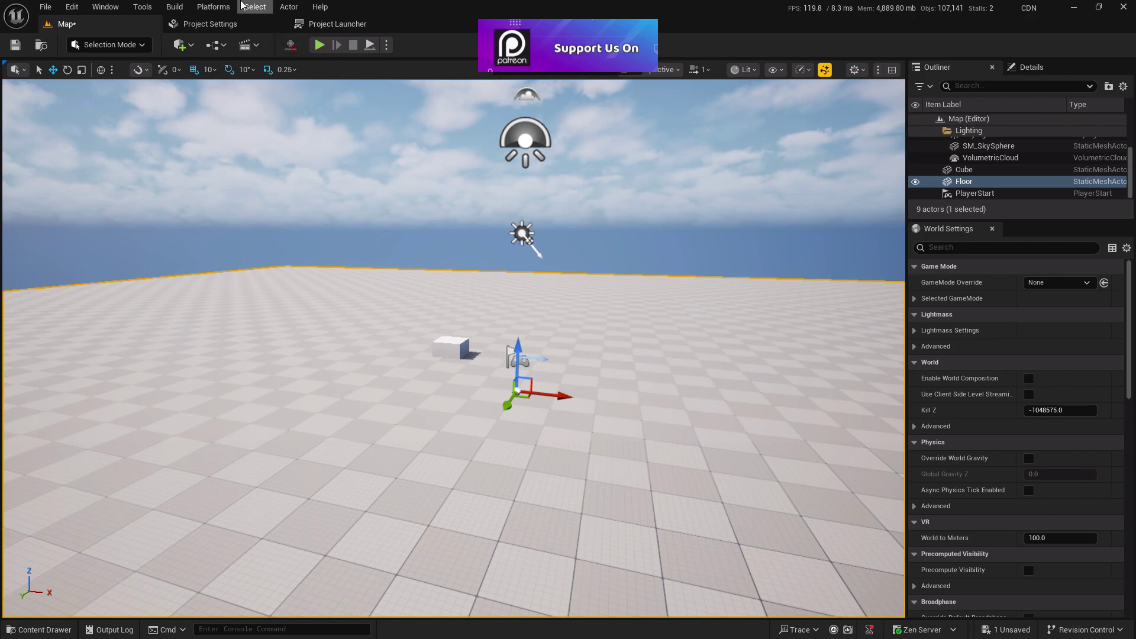
pyautogui.click(200, 25)
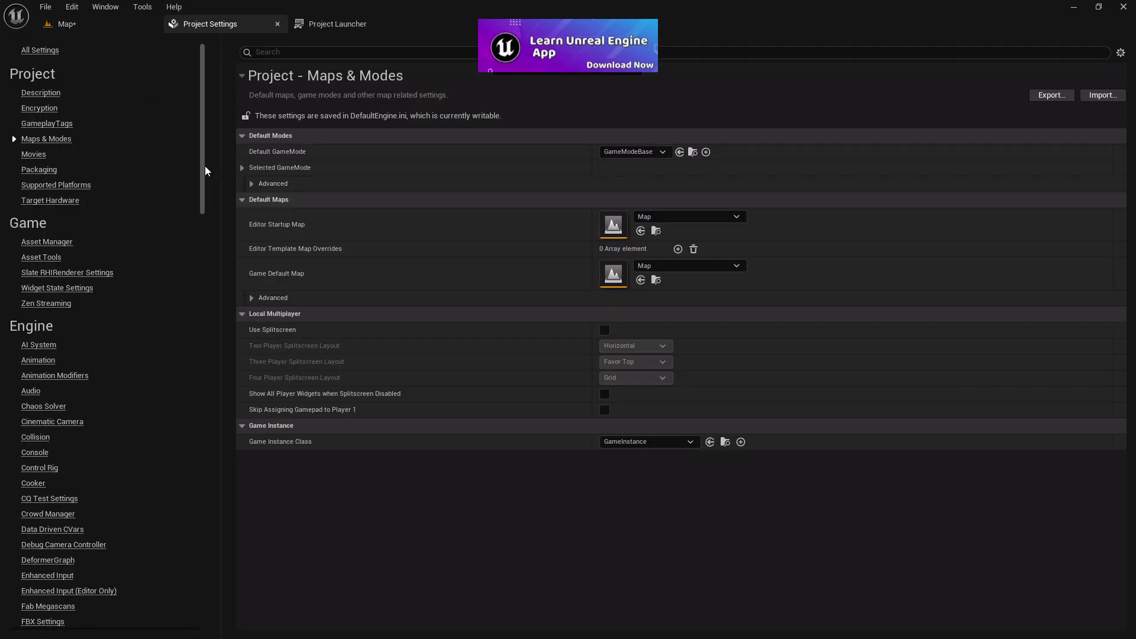
pyautogui.scroll(-20, 208, 204)
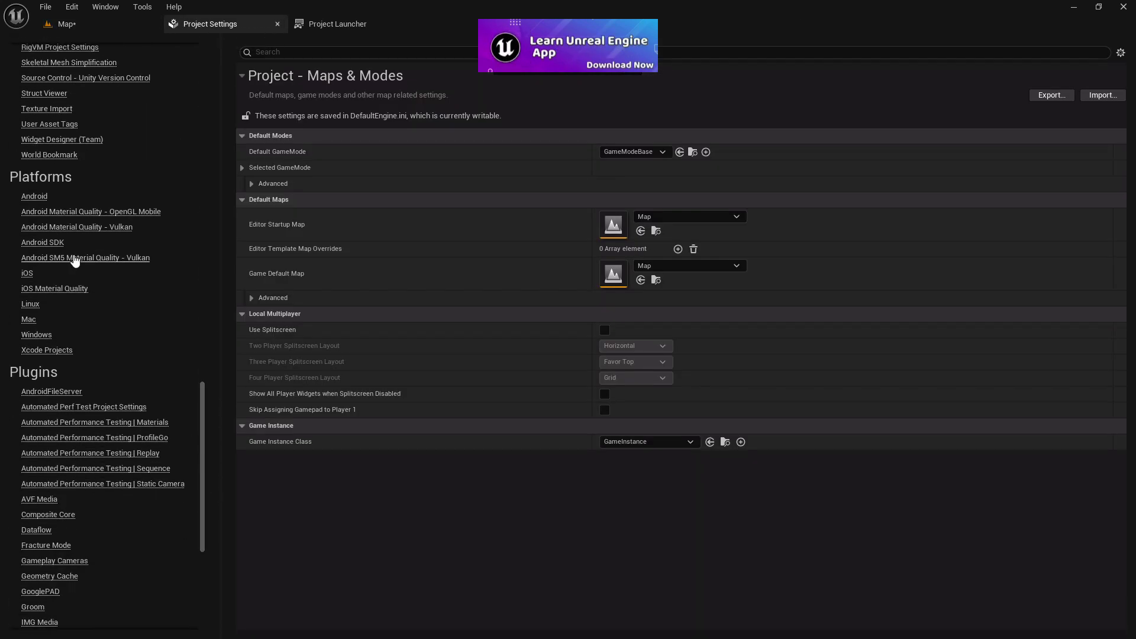
pyautogui.click(24, 244)
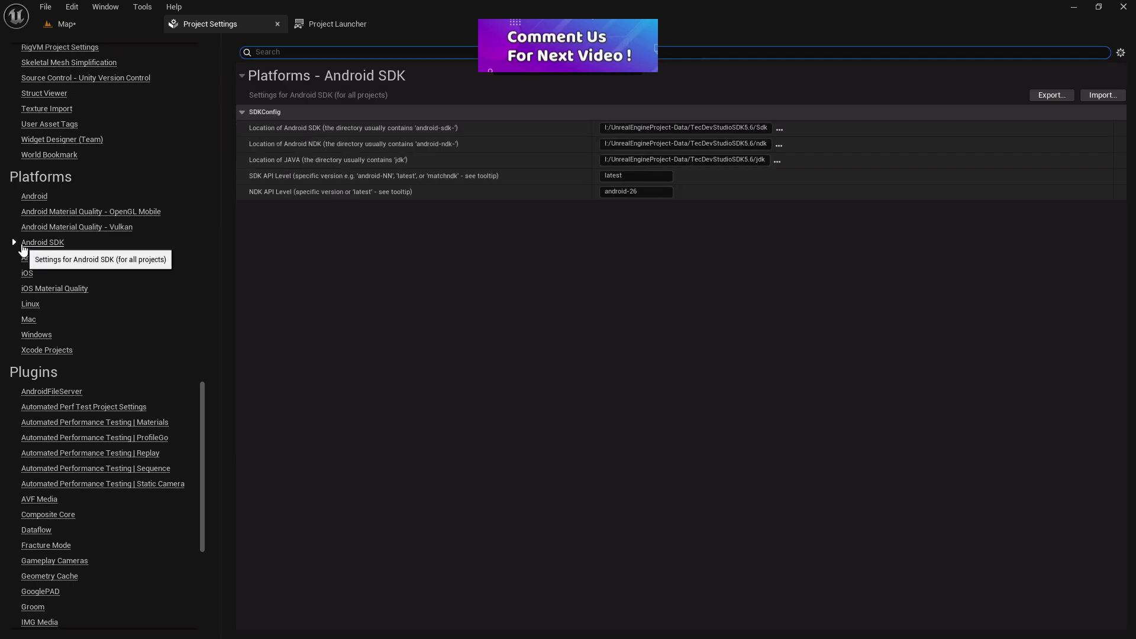
# Set the Android NDK location to I:\UnrealEngineProject-Data\TecDevStudioSDK5.6\ndk.
pyautogui.click(779, 145)
pyautogui.scroll(-2, 83, 409)
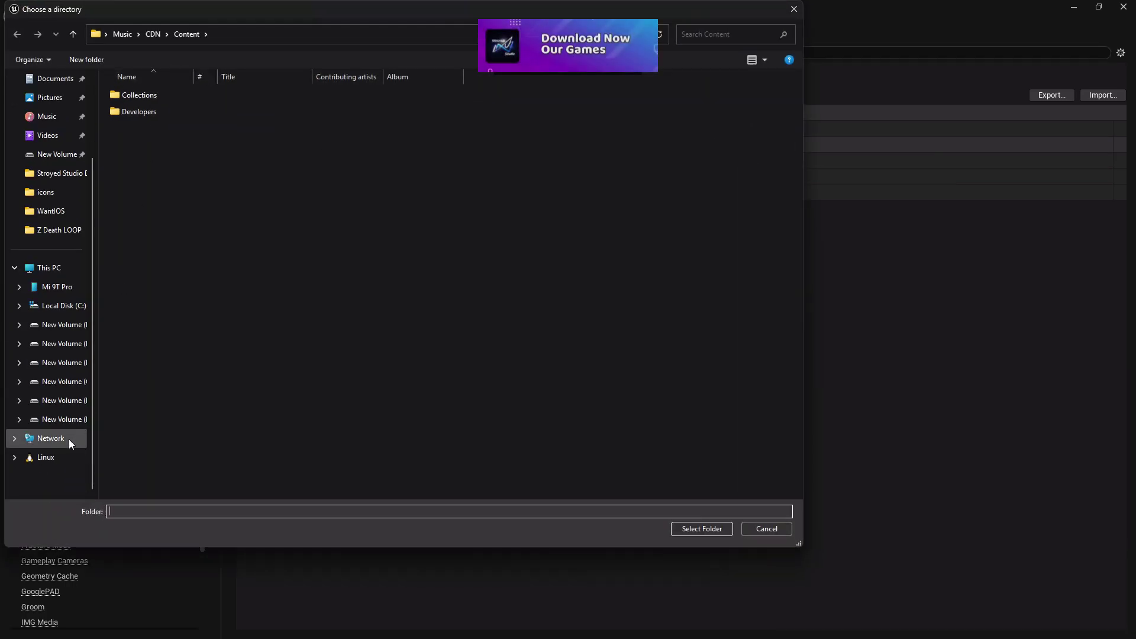
pyautogui.click(68, 418)
pyautogui.doubleClick(154, 253)
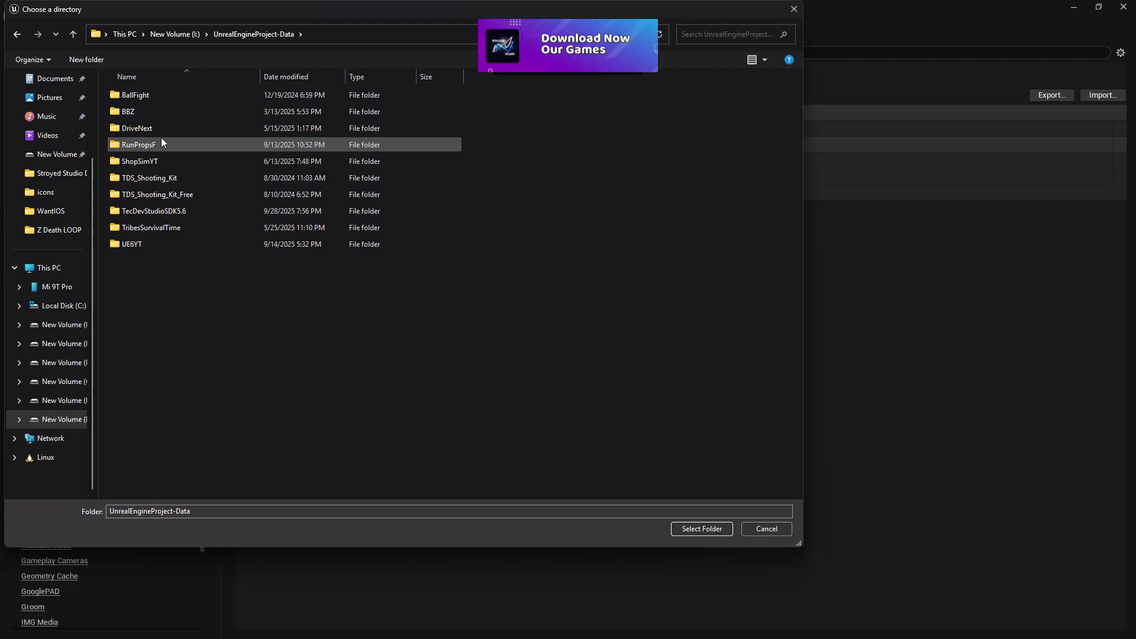
pyautogui.click(171, 179)
pyautogui.doubleClick(191, 213)
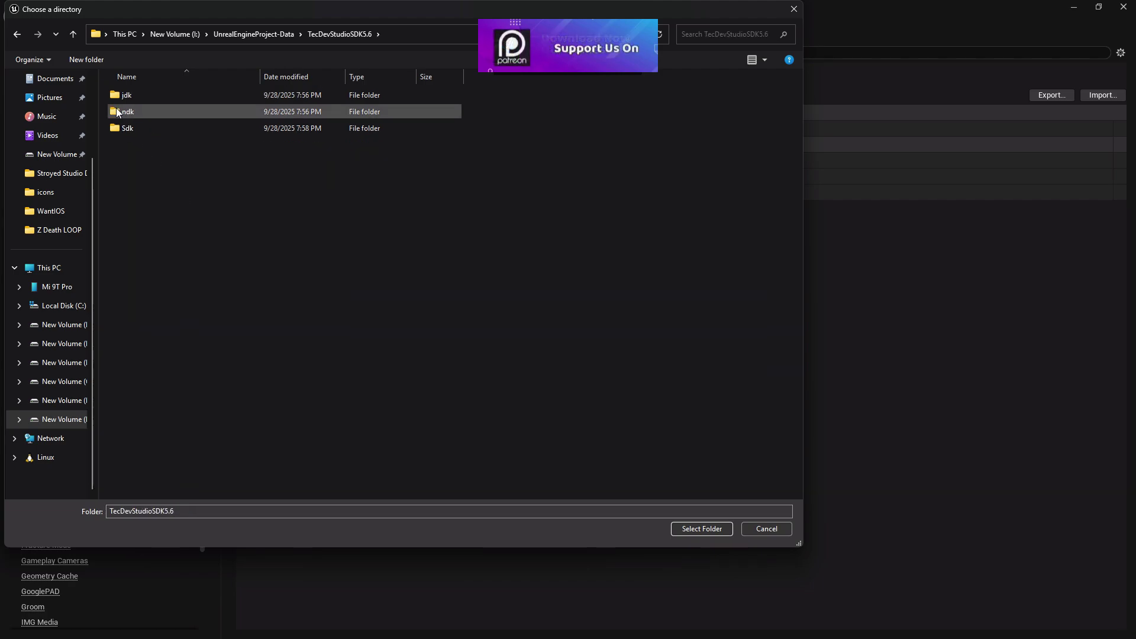
pyautogui.click(127, 115)
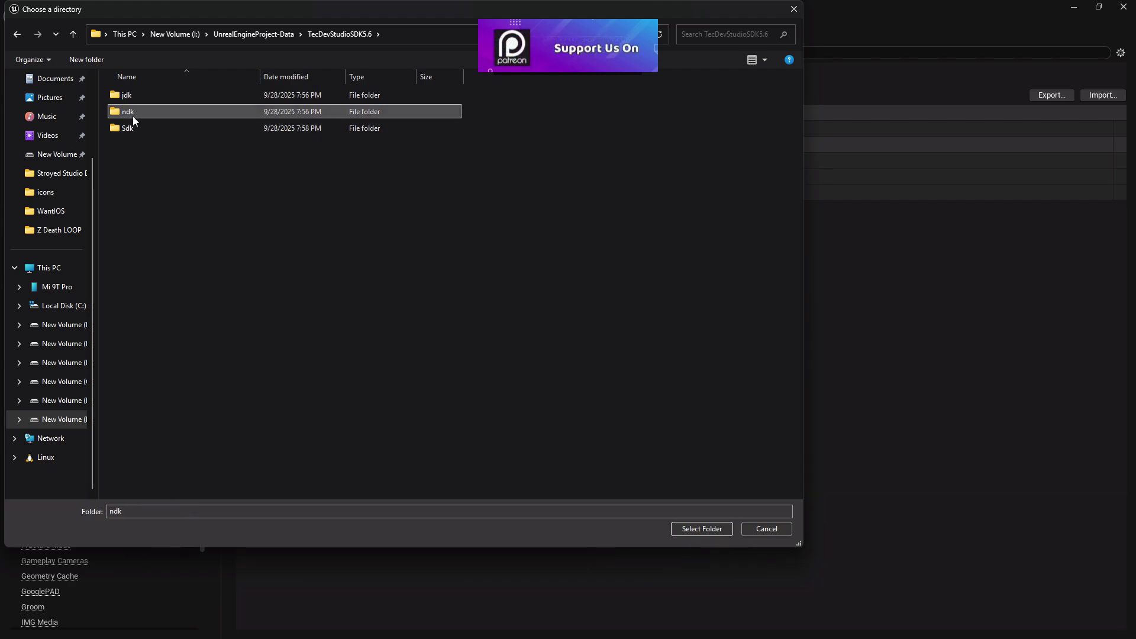
pyautogui.doubleClick(137, 113)
pyautogui.click(17, 34)
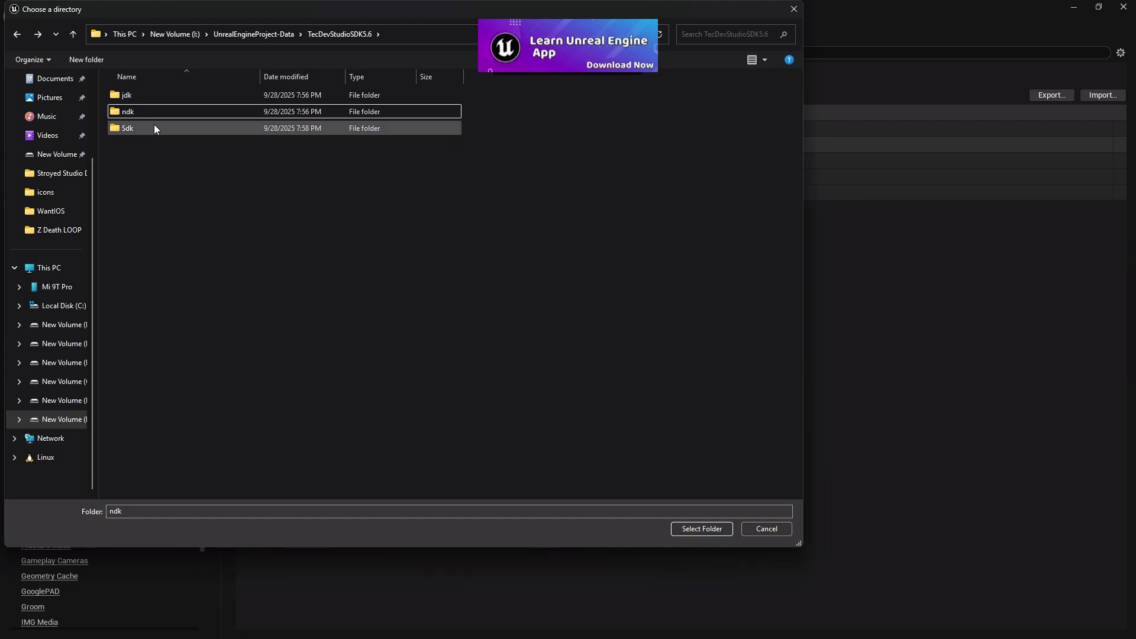
pyautogui.click(683, 525)
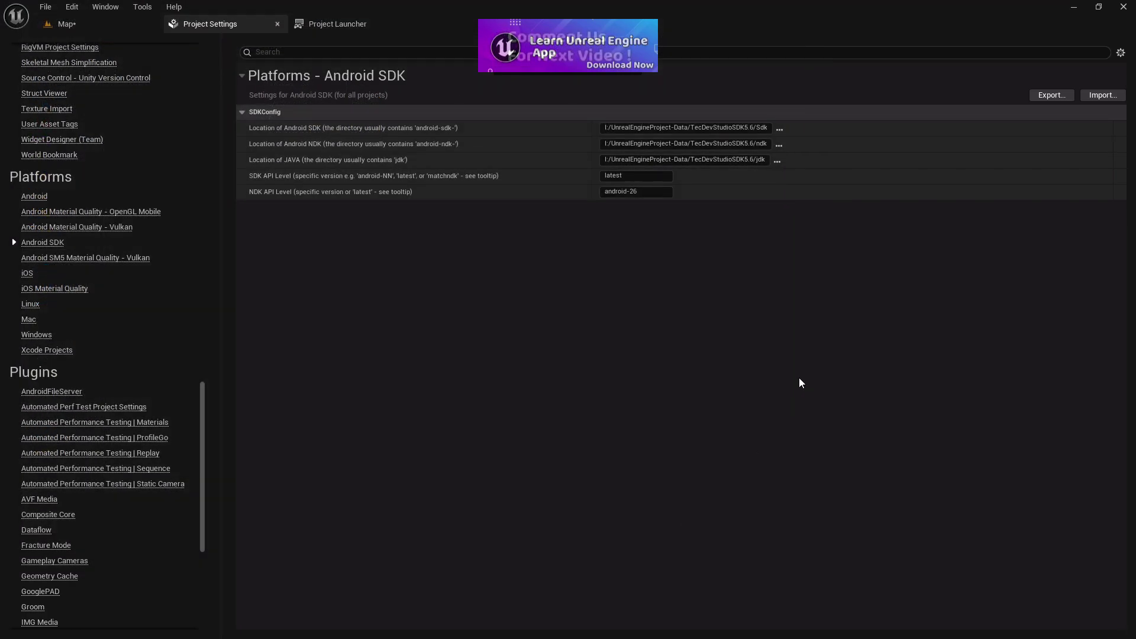
# Review Platforms > Android settings and the launch profile, then close the Project Launcher tab.
pyautogui.click(35, 197)
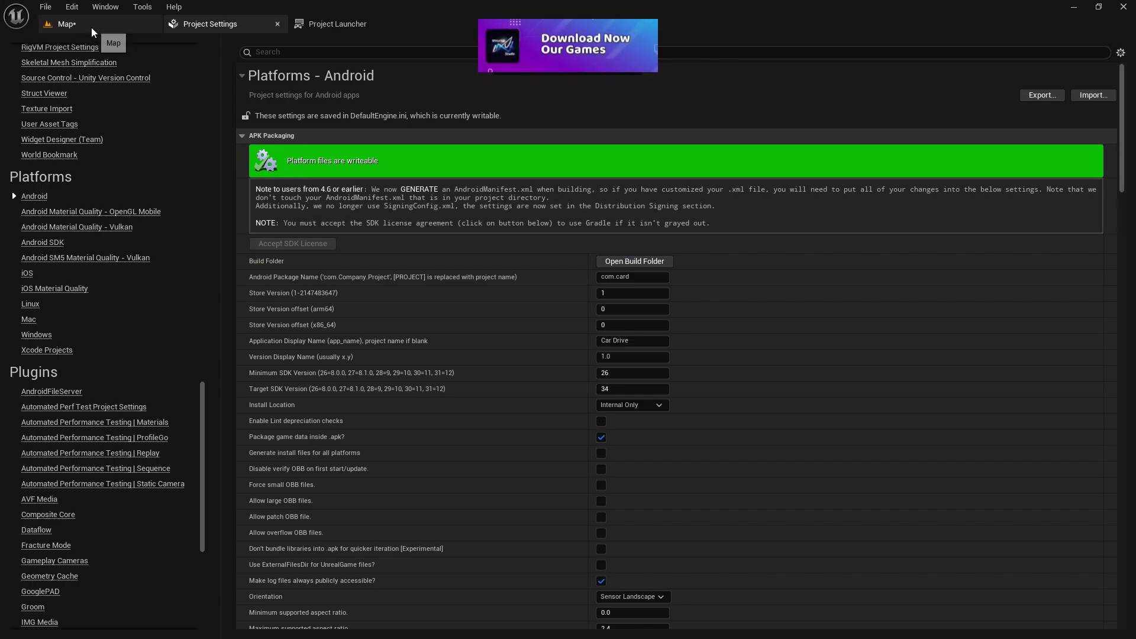
pyautogui.click(332, 32)
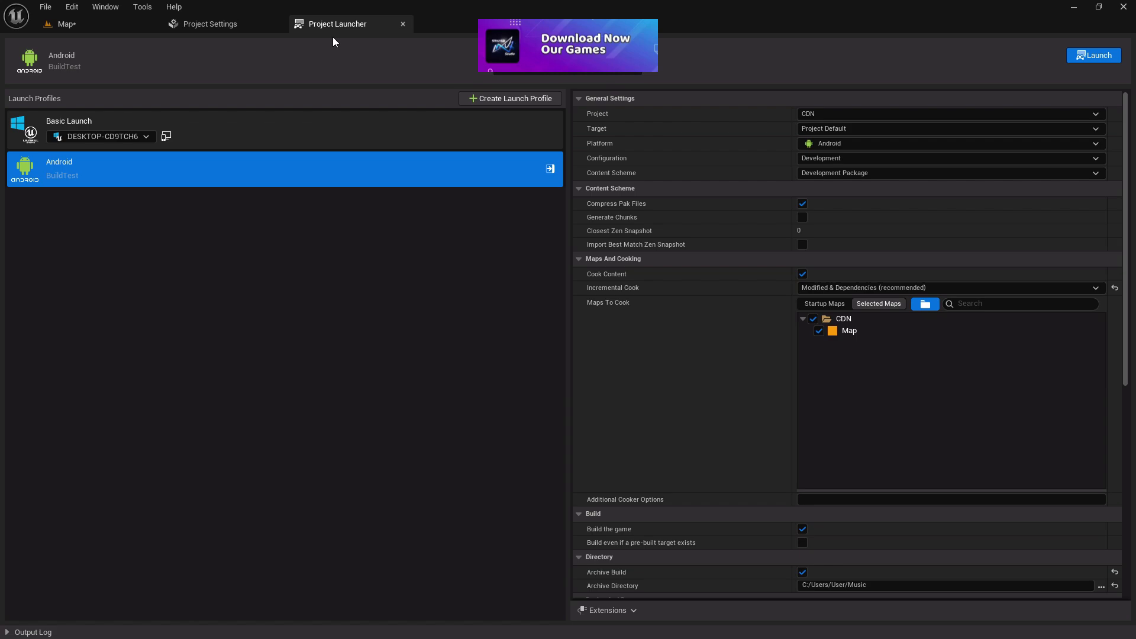
pyautogui.click(67, 26)
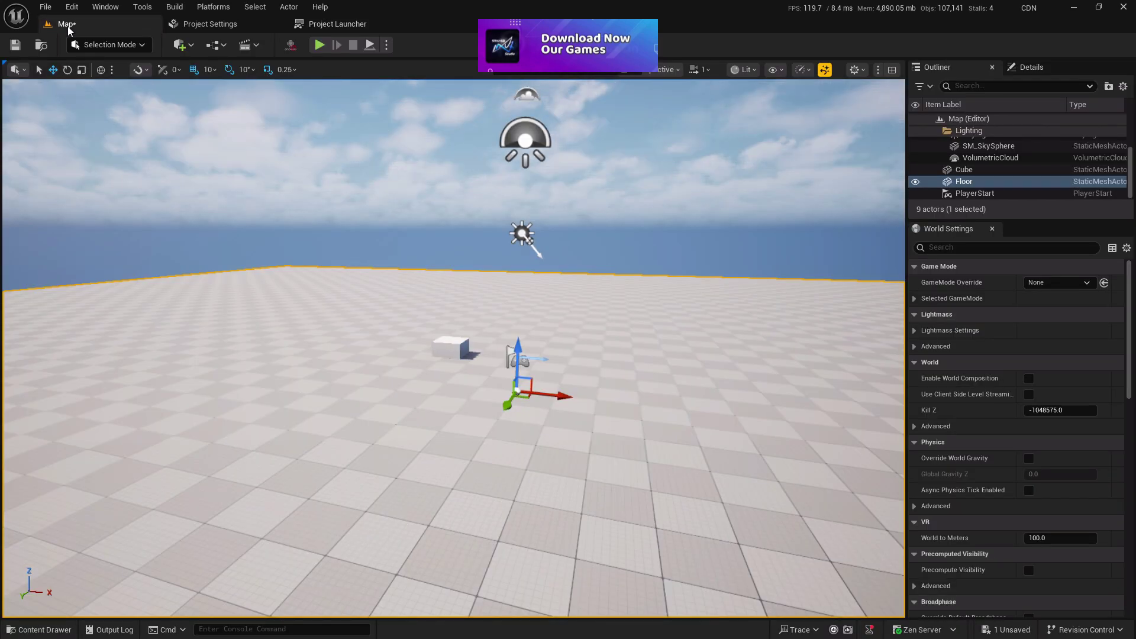
pyautogui.click(403, 23)
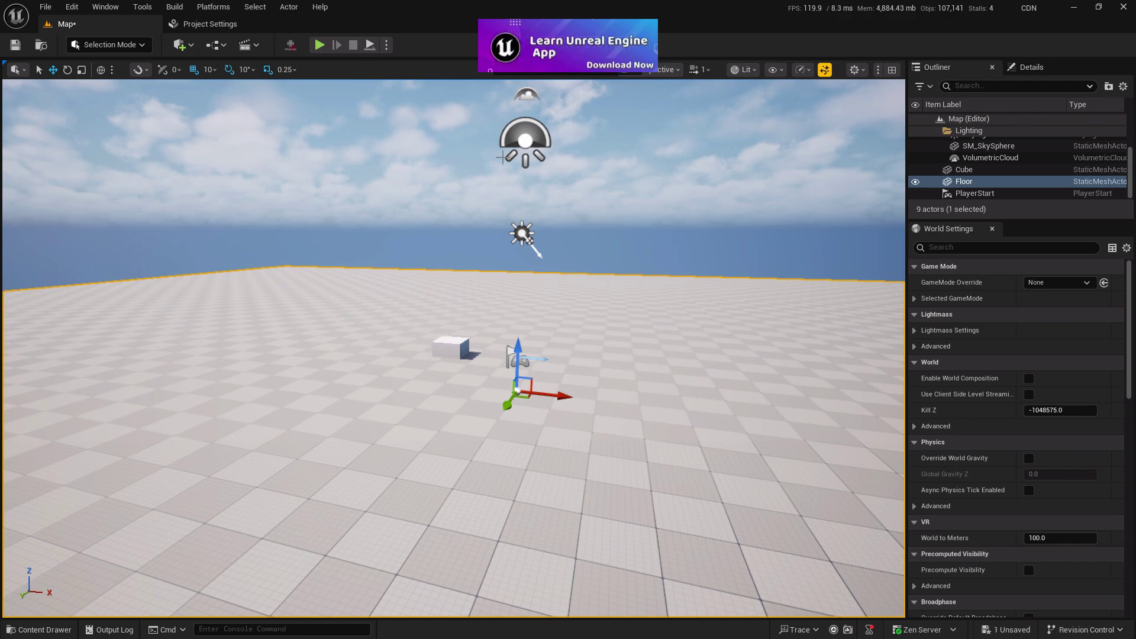
# From the Platforms menu, check Android SDK status, connected devices and Cook Content flavours.
pyautogui.click(207, 10)
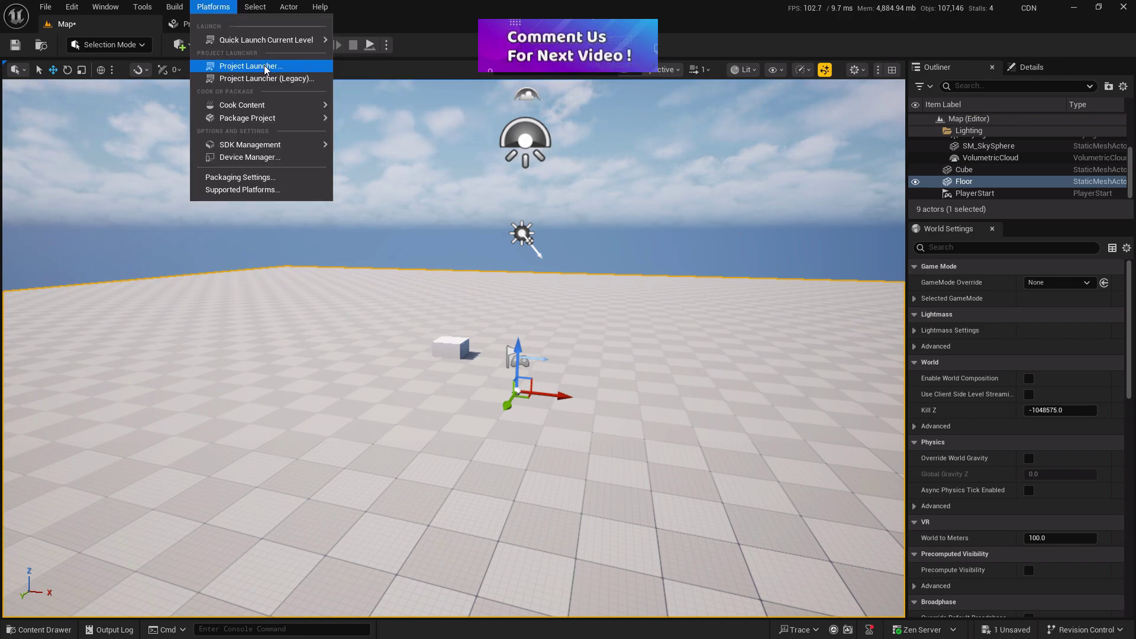
pyautogui.moveTo(264, 148)
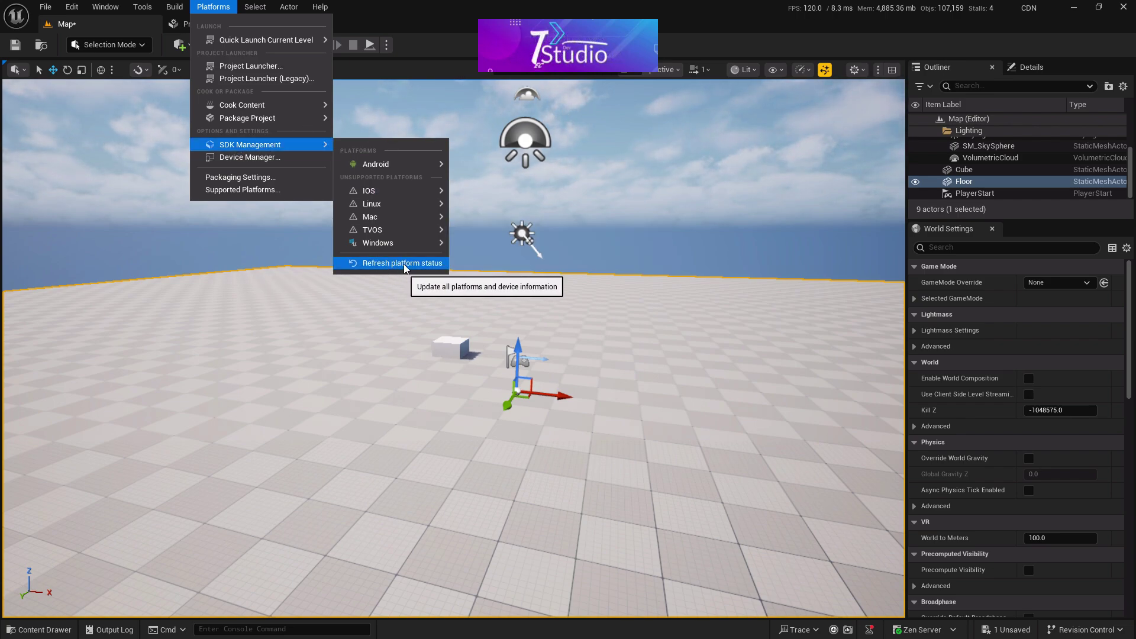
pyautogui.moveTo(402, 165)
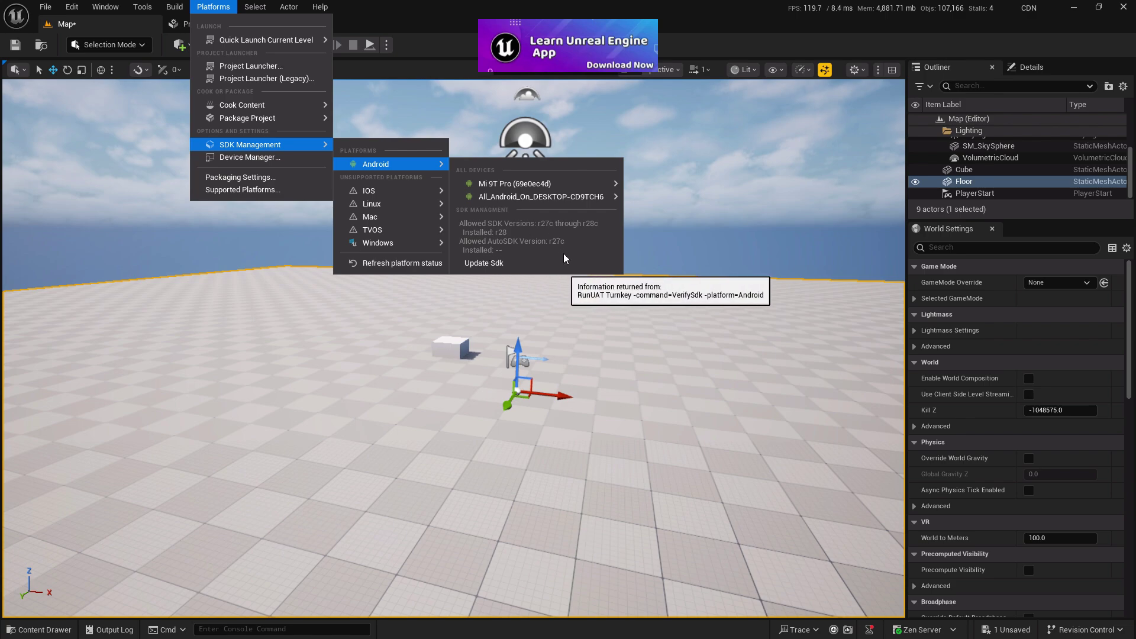
pyautogui.moveTo(243, 105)
pyautogui.moveTo(387, 144)
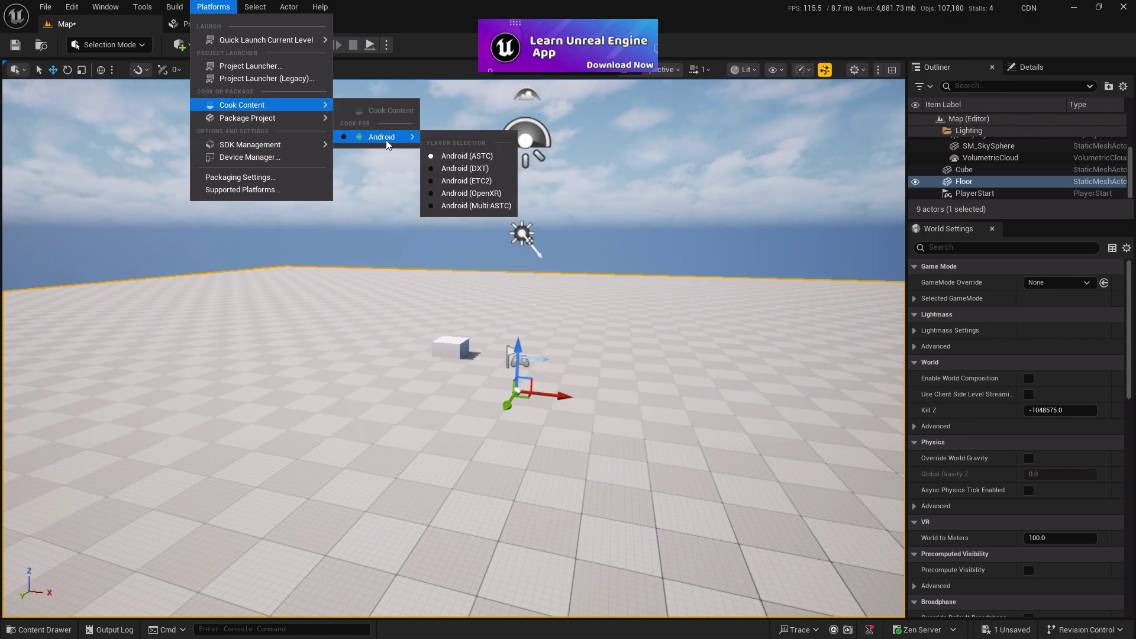
pyautogui.moveTo(368, 167)
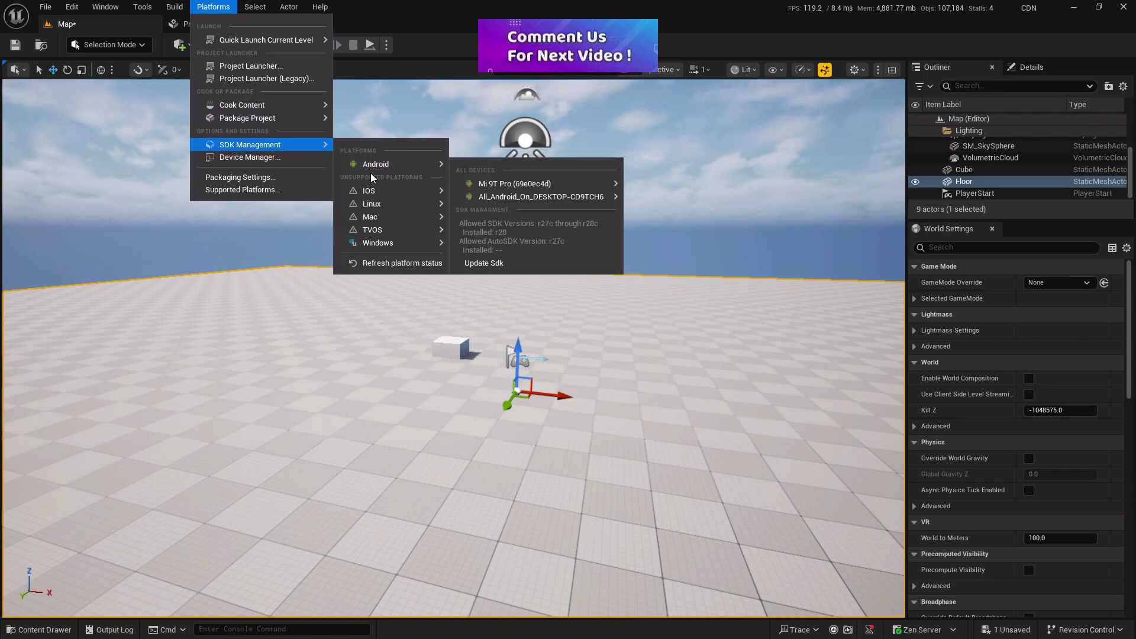
pyautogui.moveTo(466, 201)
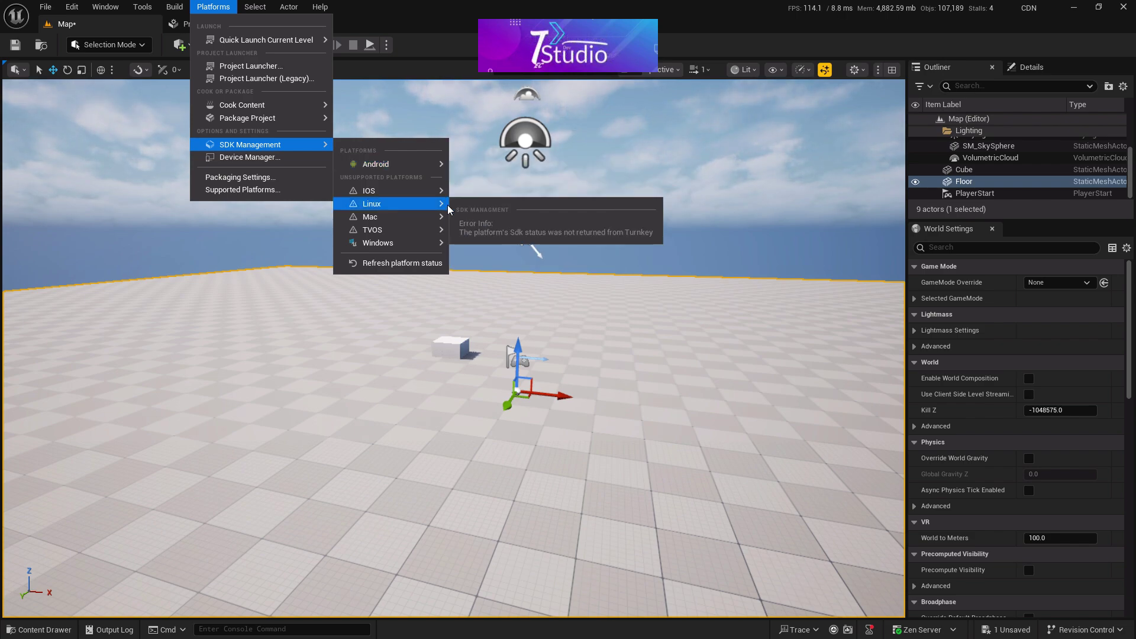
pyautogui.moveTo(419, 189)
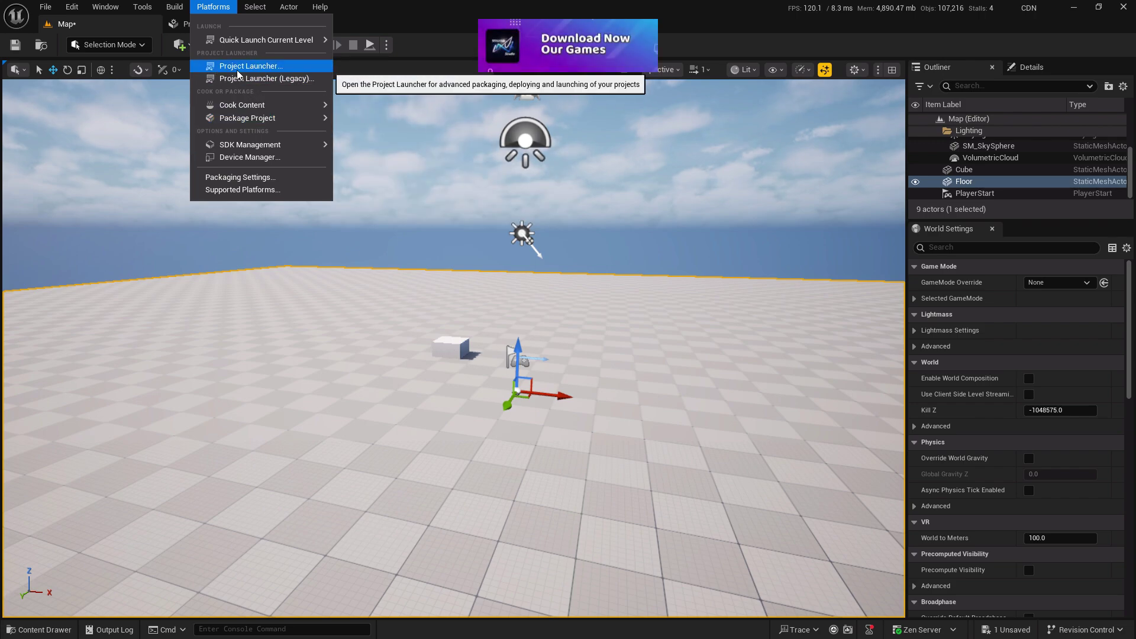
# In the Project Launcher, delete the old Android launch profile.
pyautogui.click(216, 69)
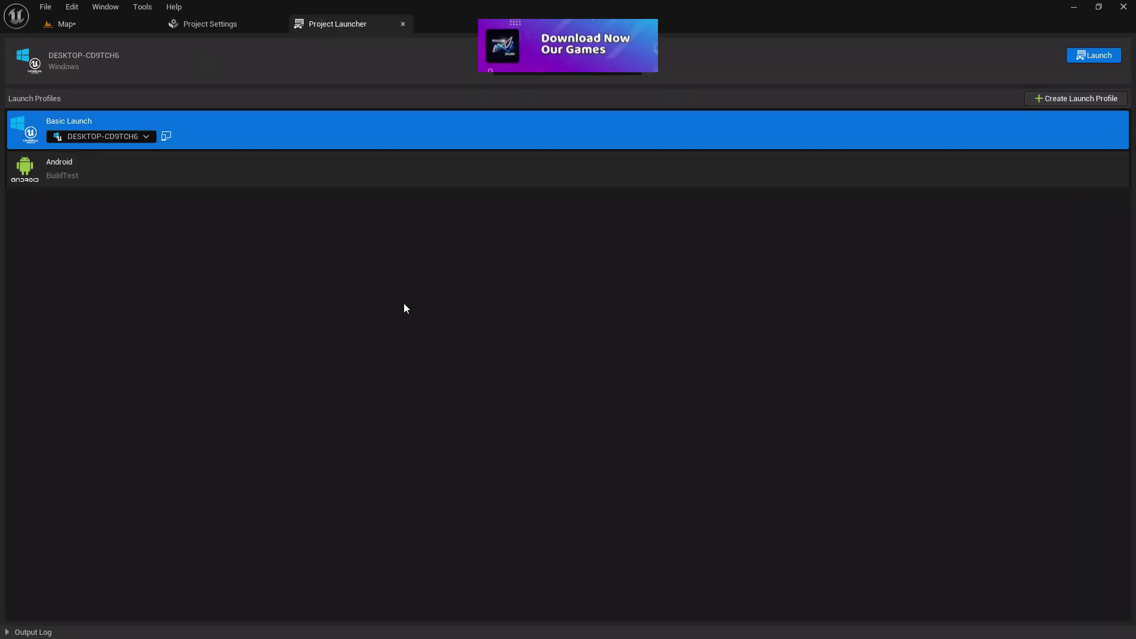
pyautogui.rightClick(460, 161)
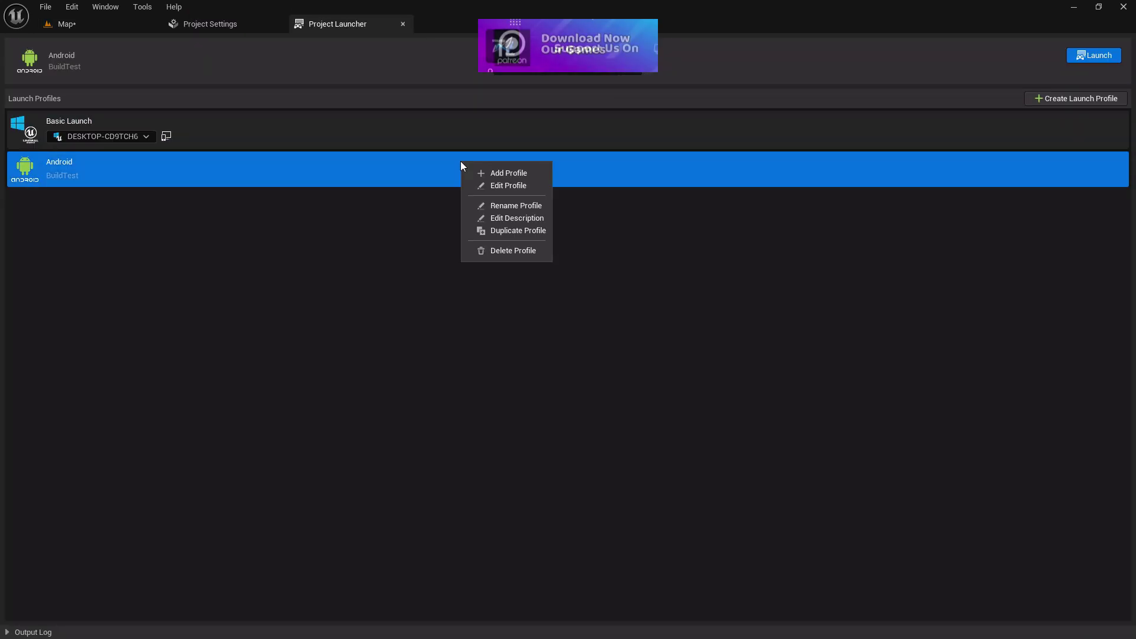
pyautogui.click(497, 249)
pyautogui.click(592, 357)
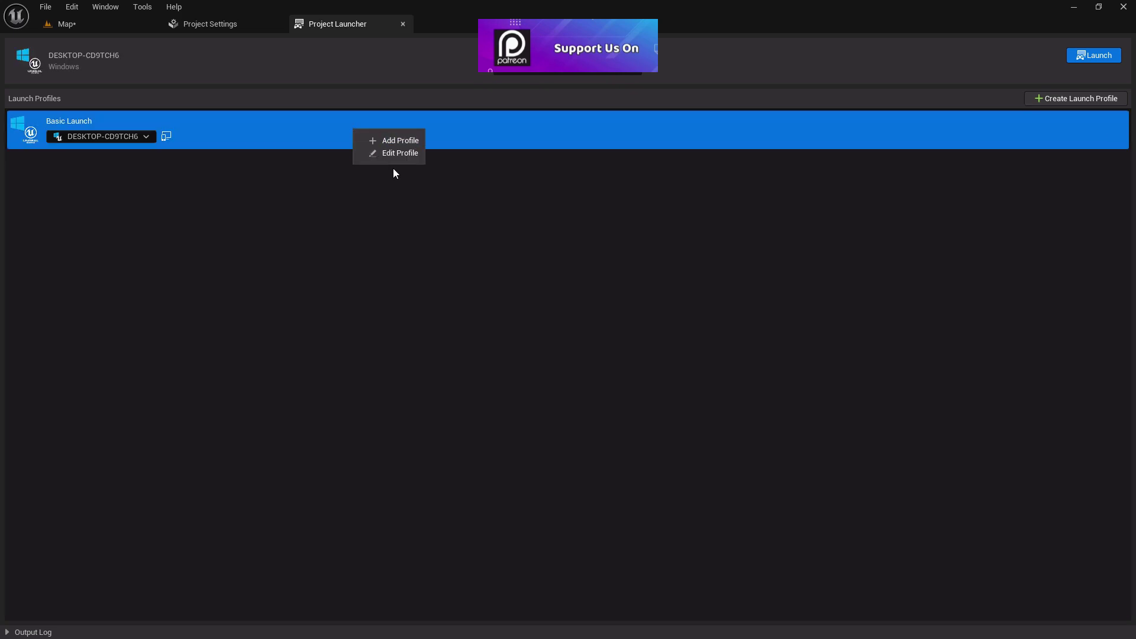
pyautogui.click(410, 208)
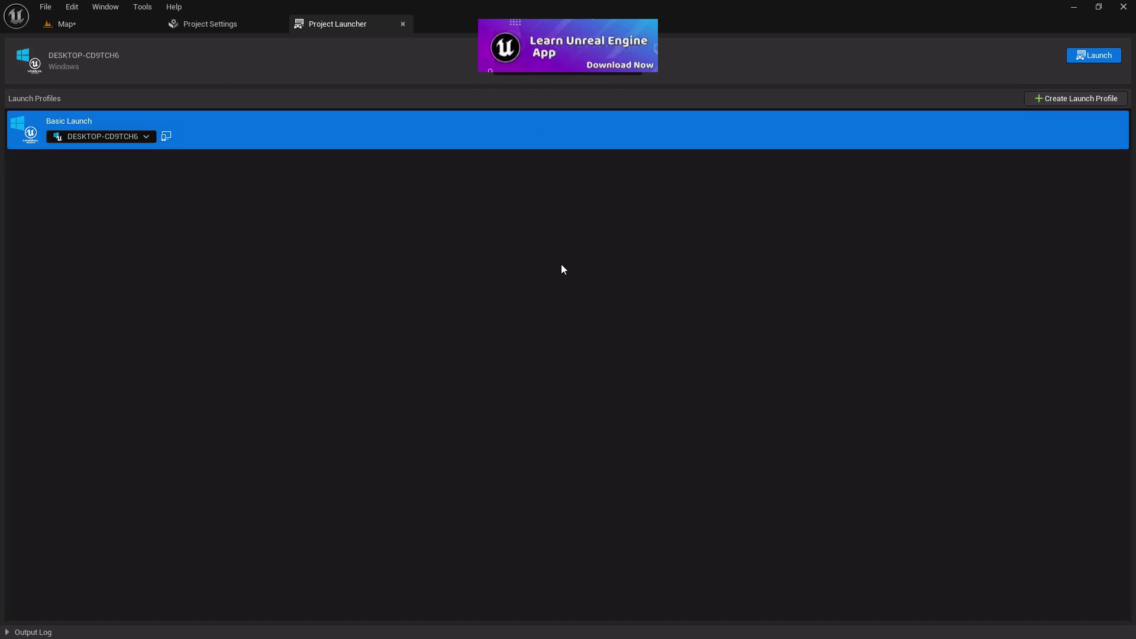
# Create a default New Profile launch profile, then delete it again.
pyautogui.click(1040, 96)
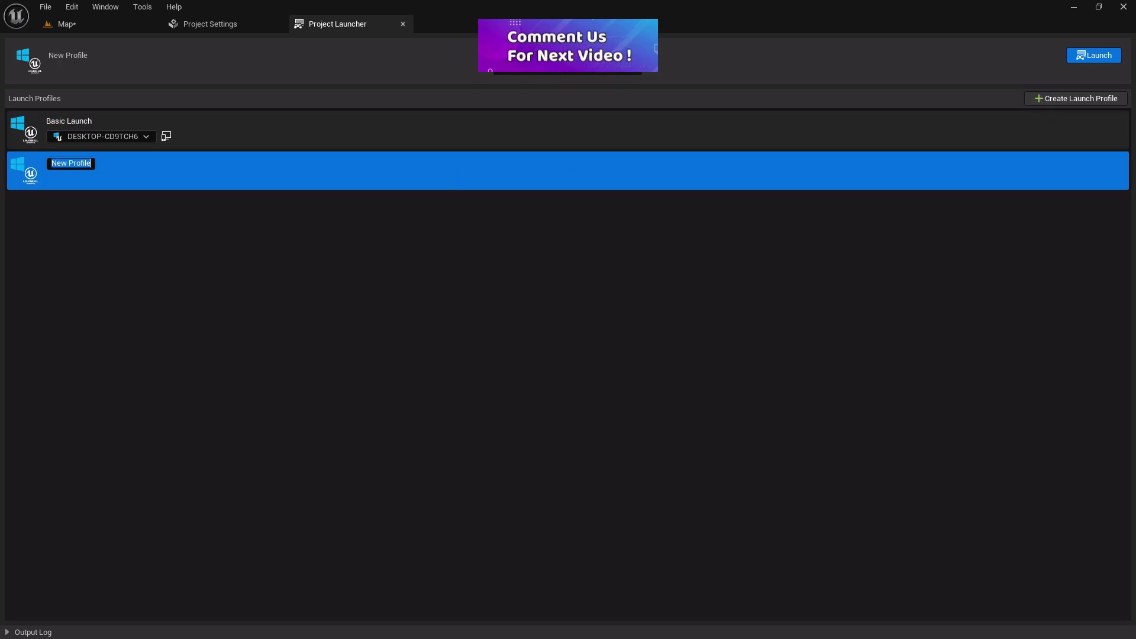
pyautogui.click(656, 308)
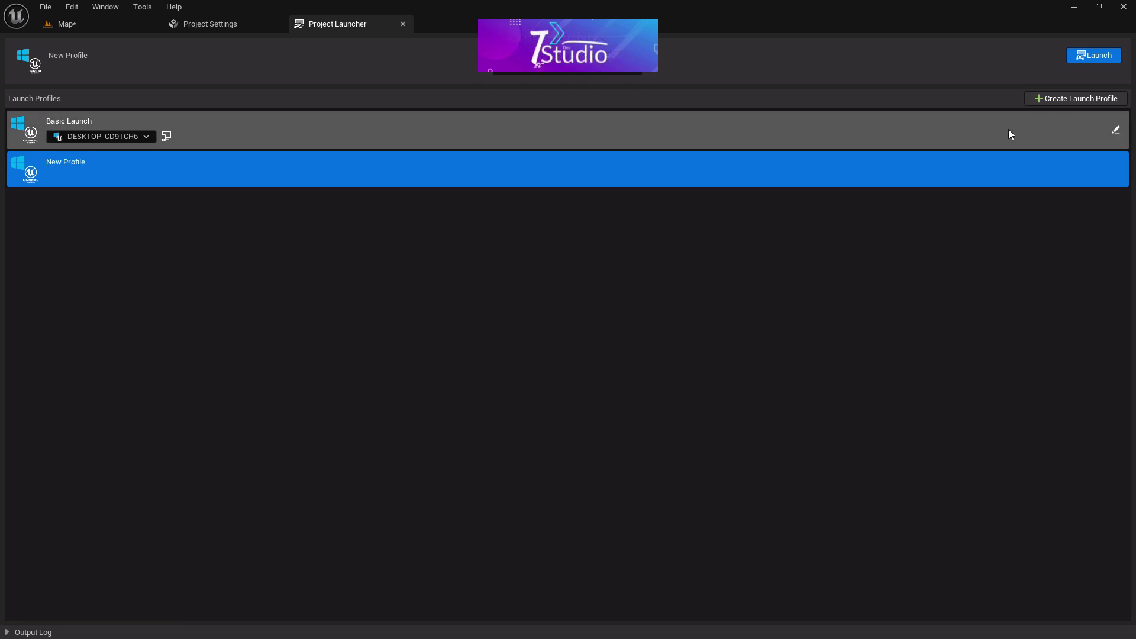
pyautogui.rightClick(288, 190)
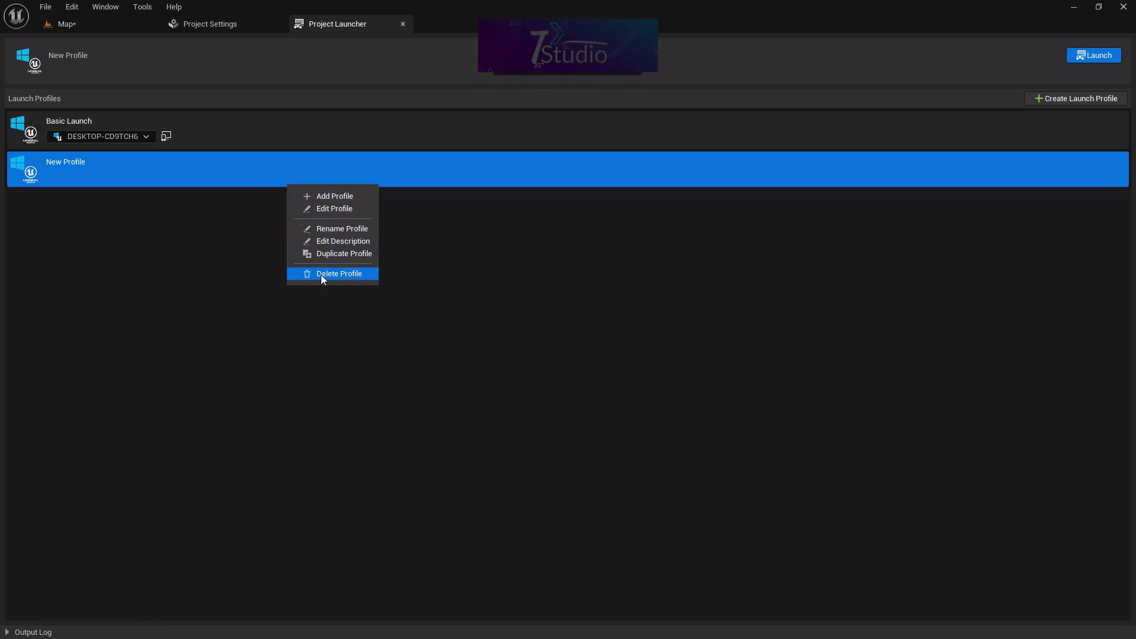
pyautogui.click(321, 275)
pyautogui.click(578, 351)
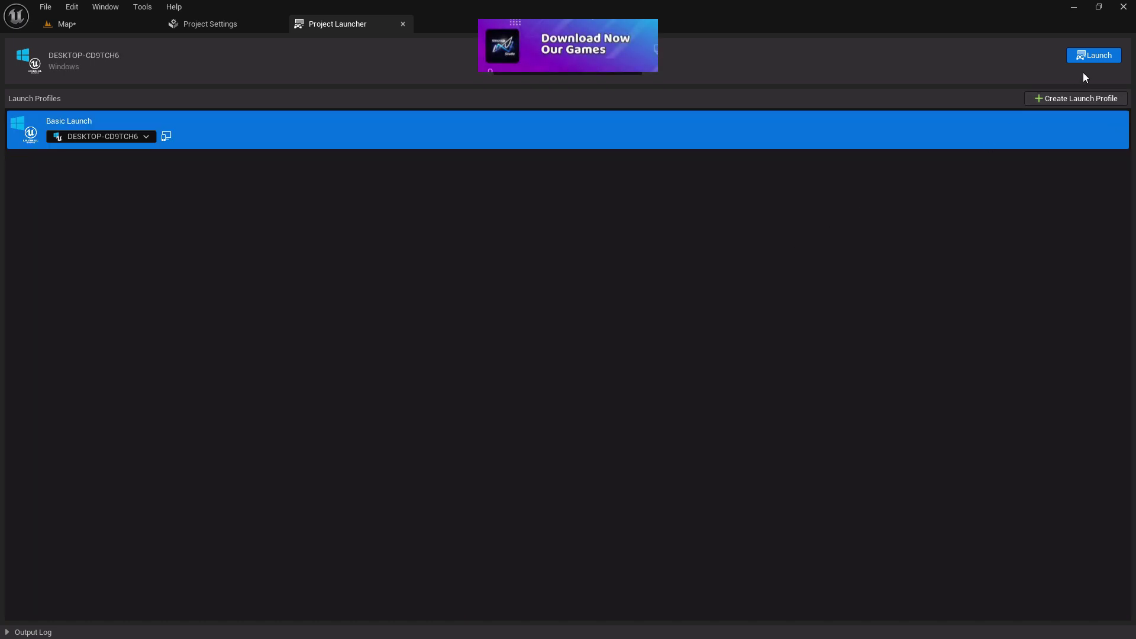
# Create a launch profile named Android Build Dev with description Mobile Test.
pyautogui.click(1070, 94)
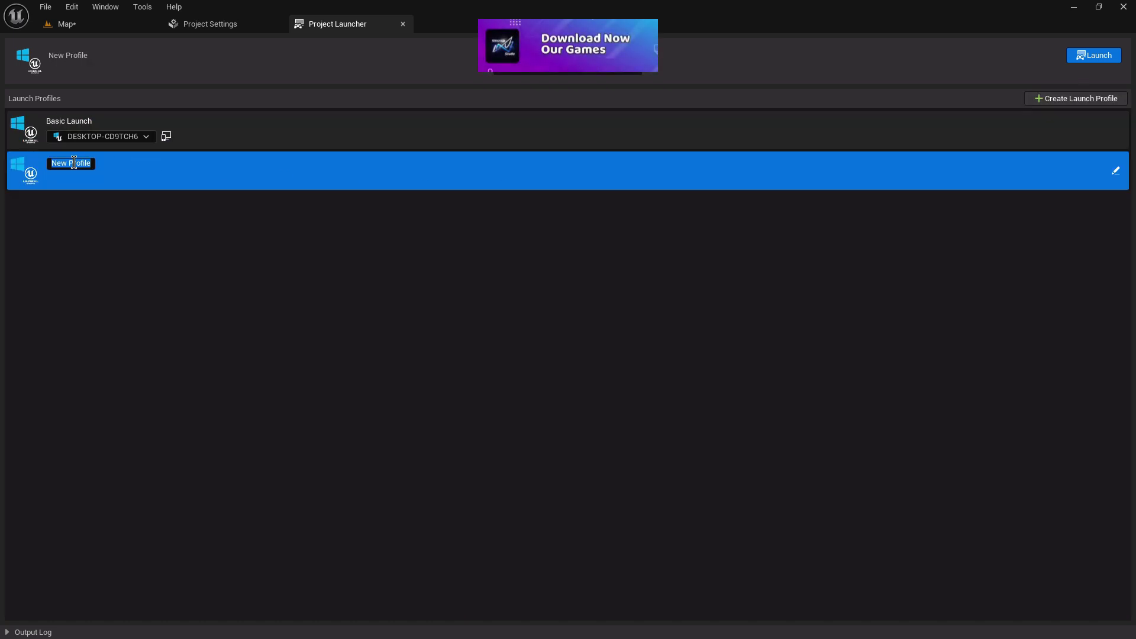
pyautogui.write('Android Build')
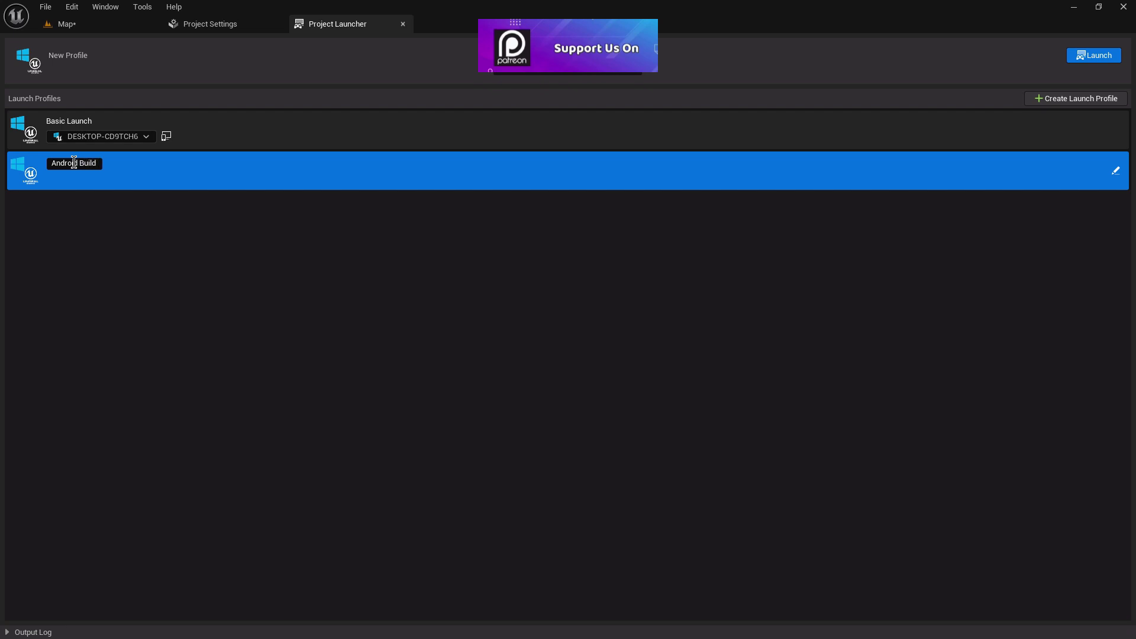
pyautogui.write(' Dre')
pyautogui.press('BackSpace')
pyautogui.press('BackSpace')
pyautogui.write('ev')
pyautogui.press('Return')
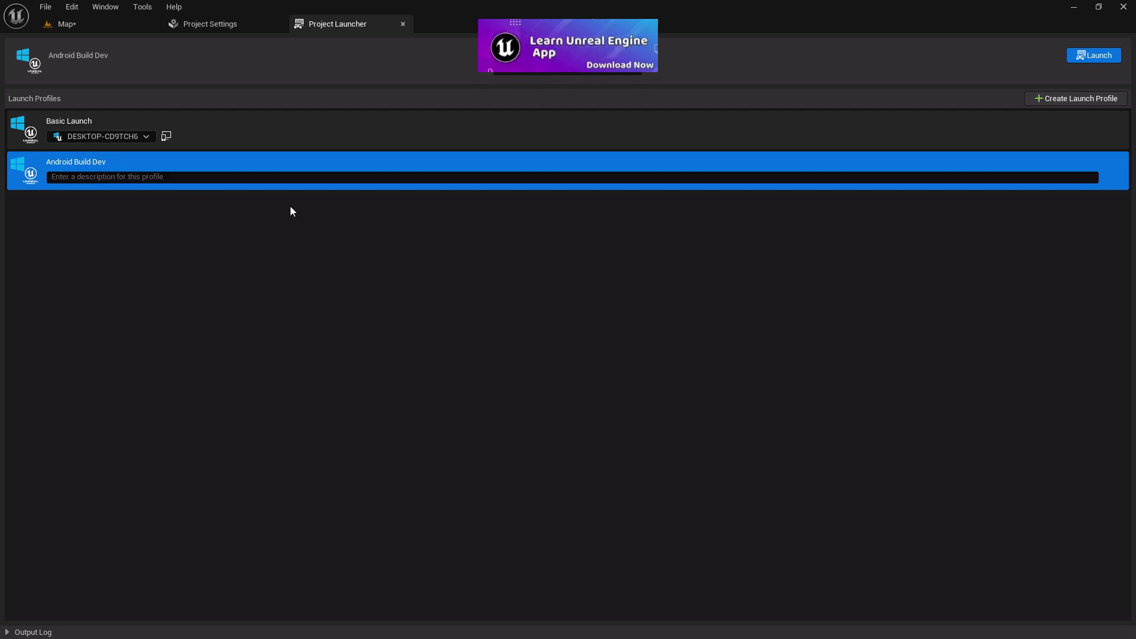
pyautogui.write('Mobile Test')
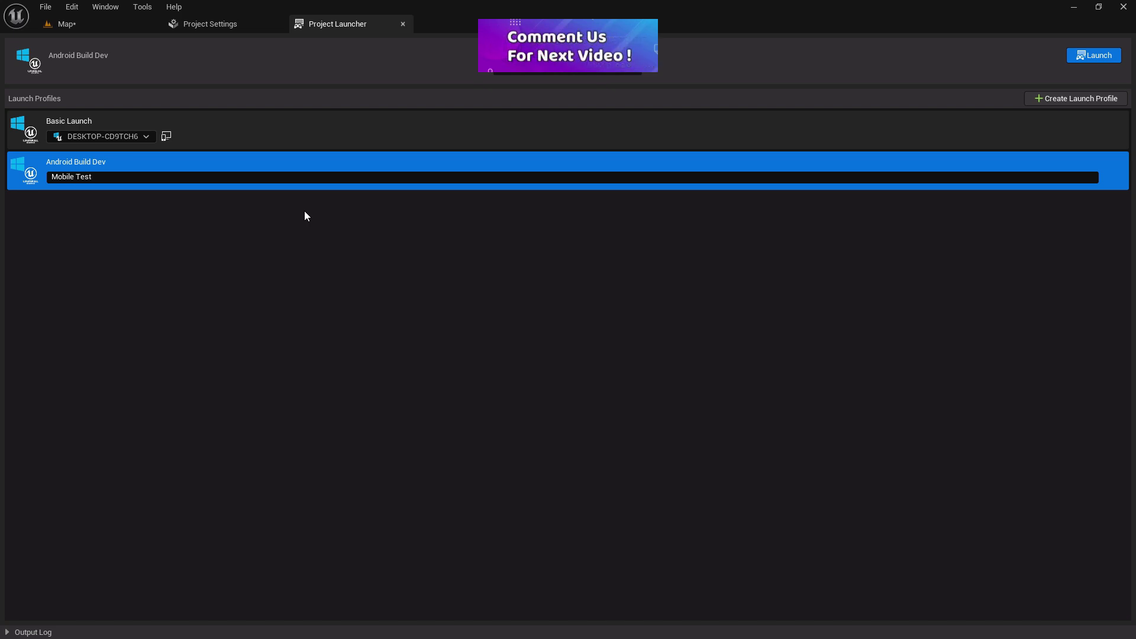
pyautogui.press('Return')
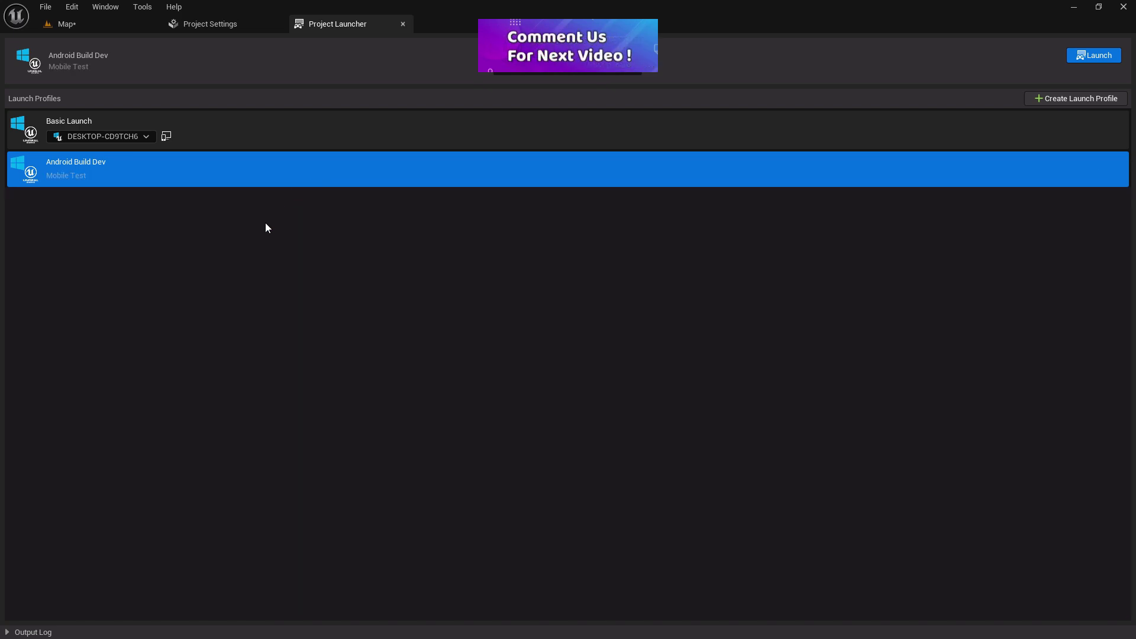
# In Android Build Dev's settings, set the project to CDN and keep target Project Default.
pyautogui.moveTo(1114, 172)
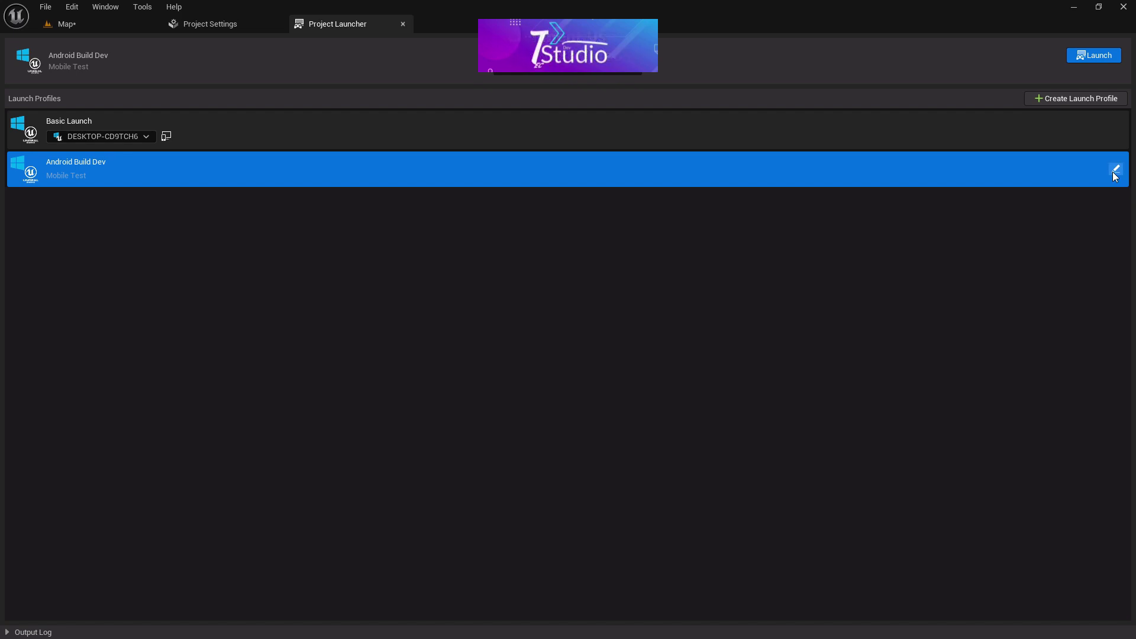
pyautogui.click(1115, 170)
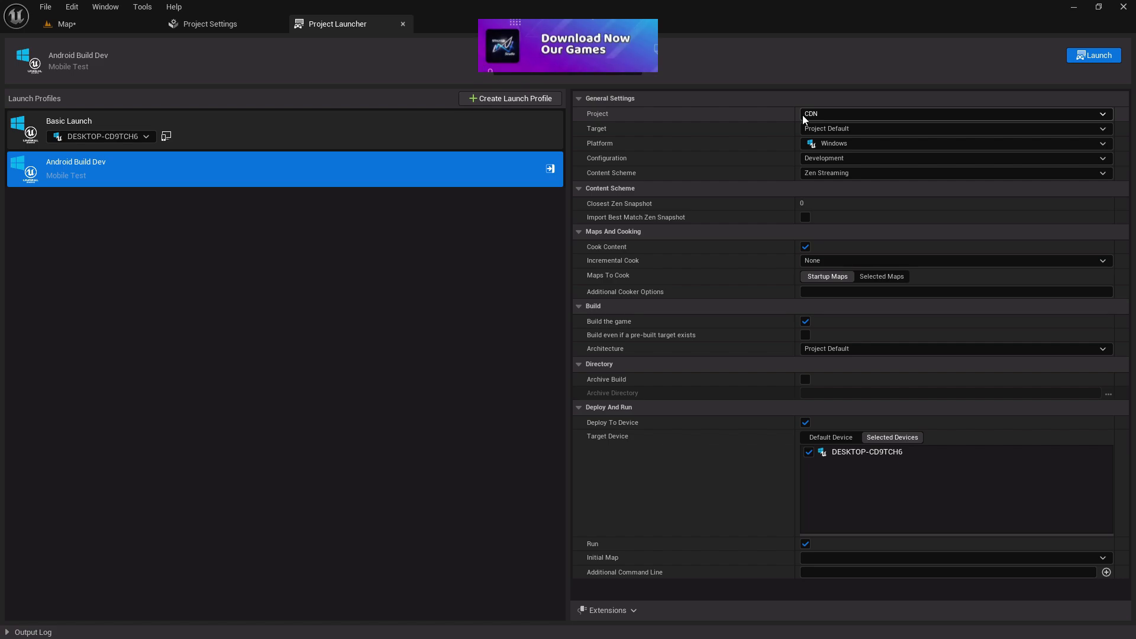
pyautogui.click(850, 113)
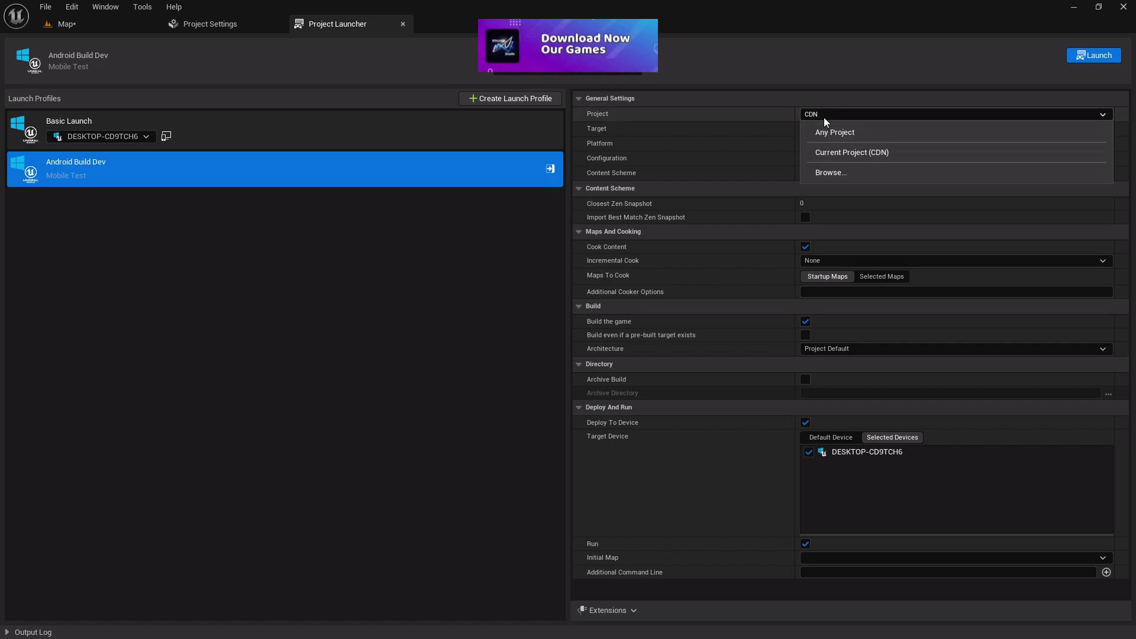
pyautogui.click(833, 153)
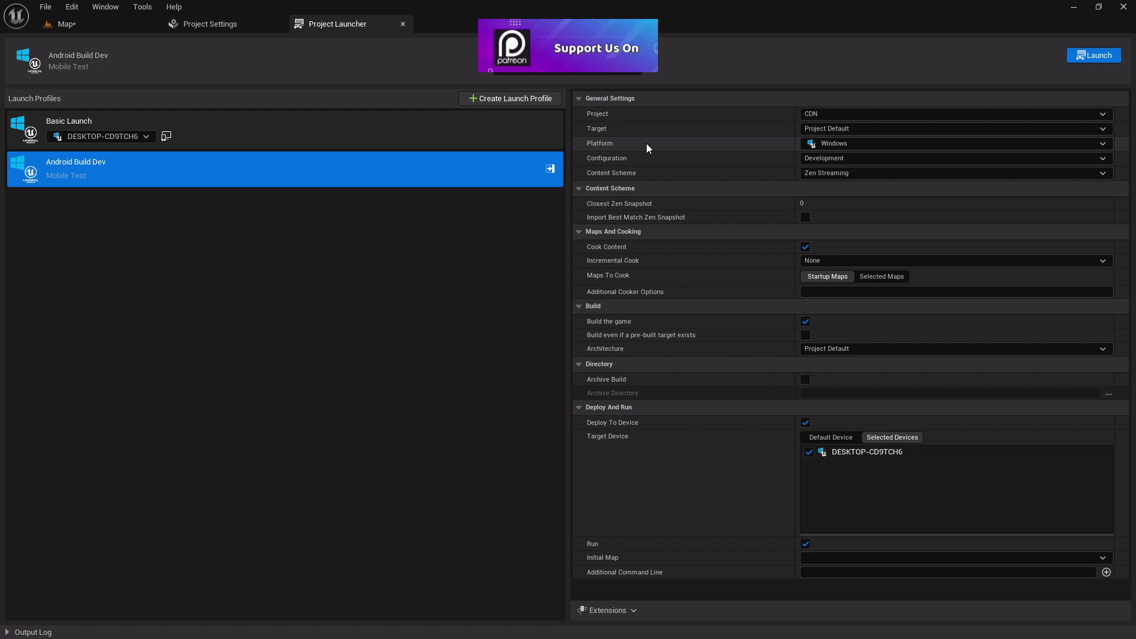
pyautogui.click(816, 129)
pyautogui.click(852, 151)
# Set platform Android (ASTC), Development configuration, and Development Package content scheme.
pyautogui.click(829, 144)
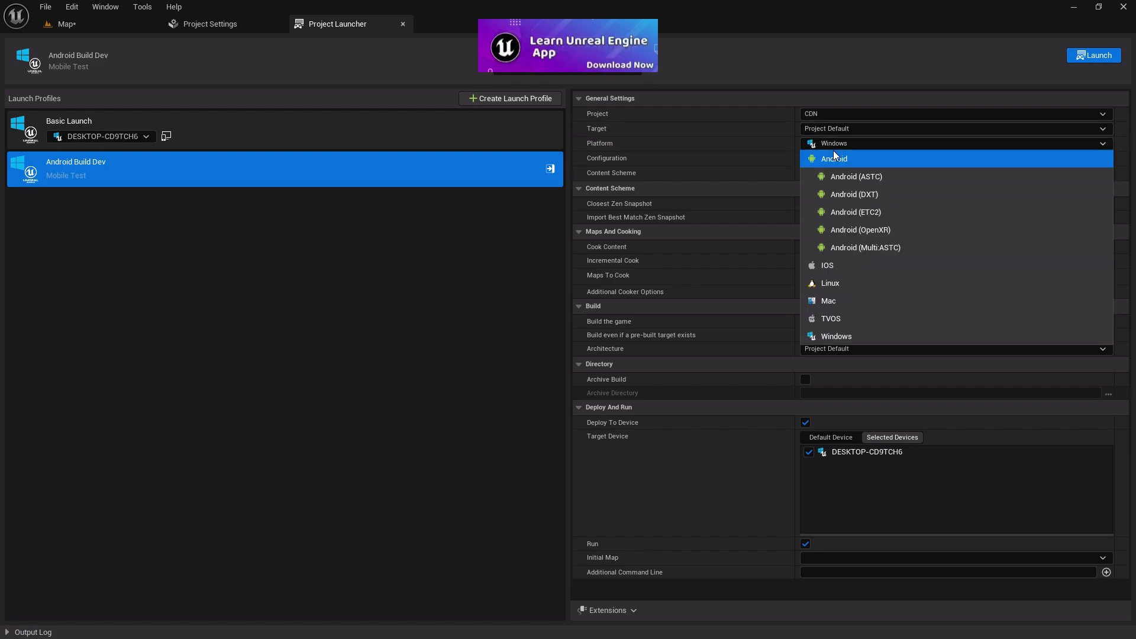
pyautogui.click(879, 179)
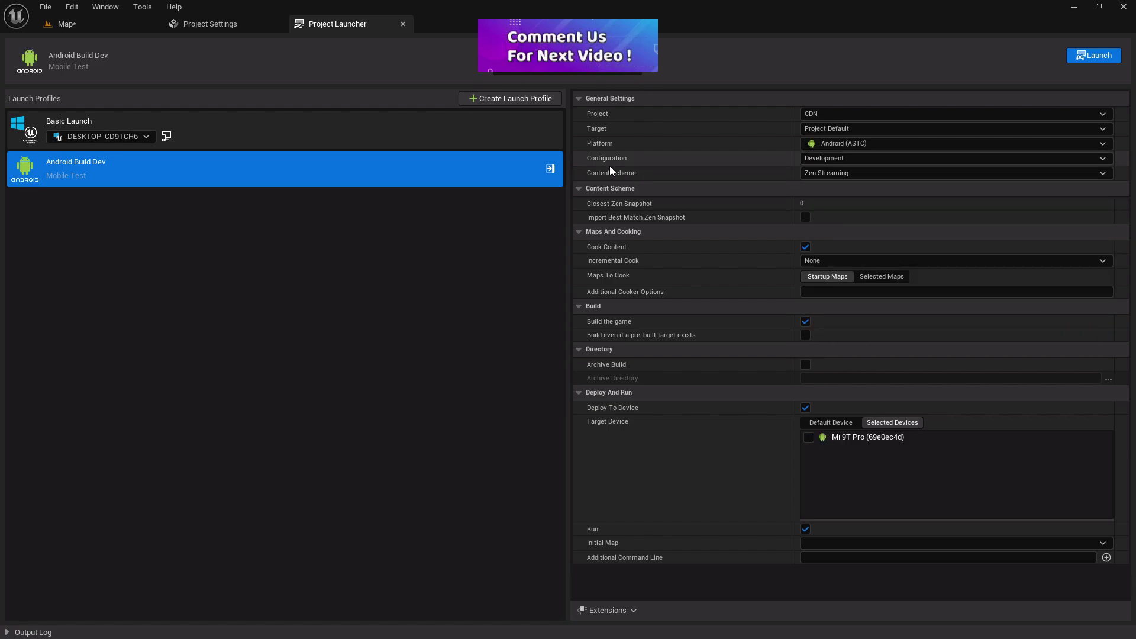
pyautogui.click(855, 158)
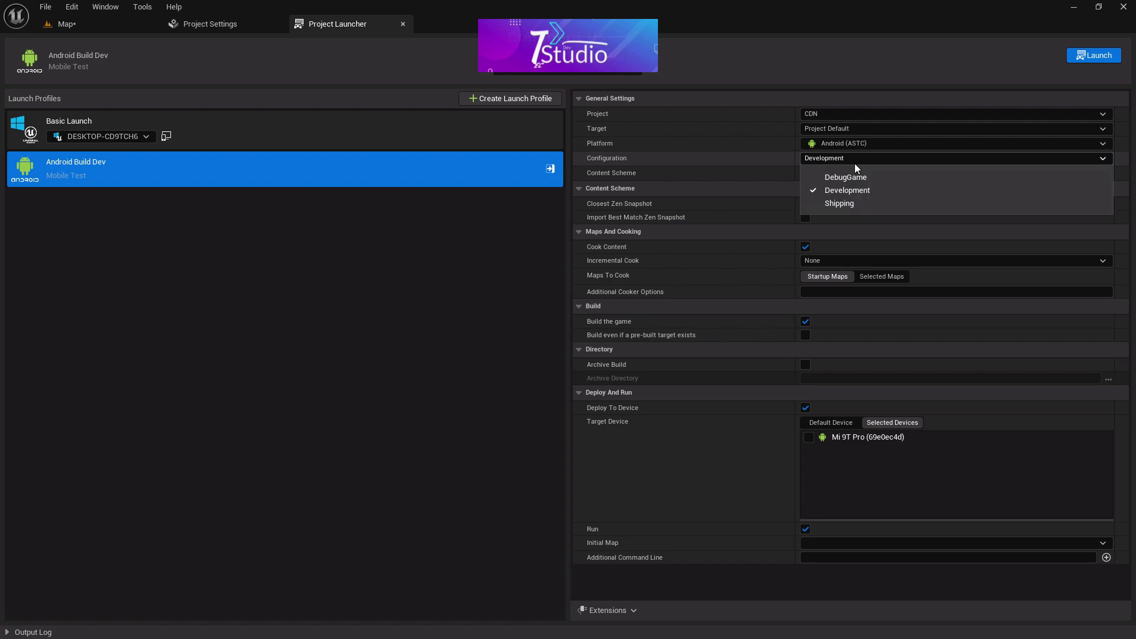
pyautogui.click(840, 190)
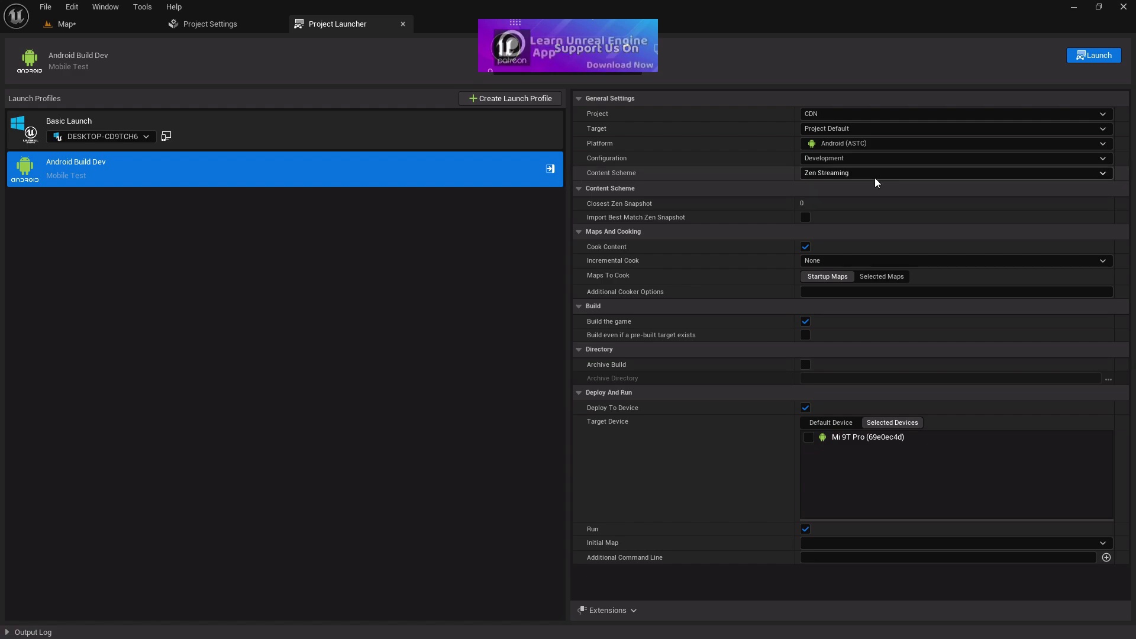
pyautogui.click(828, 174)
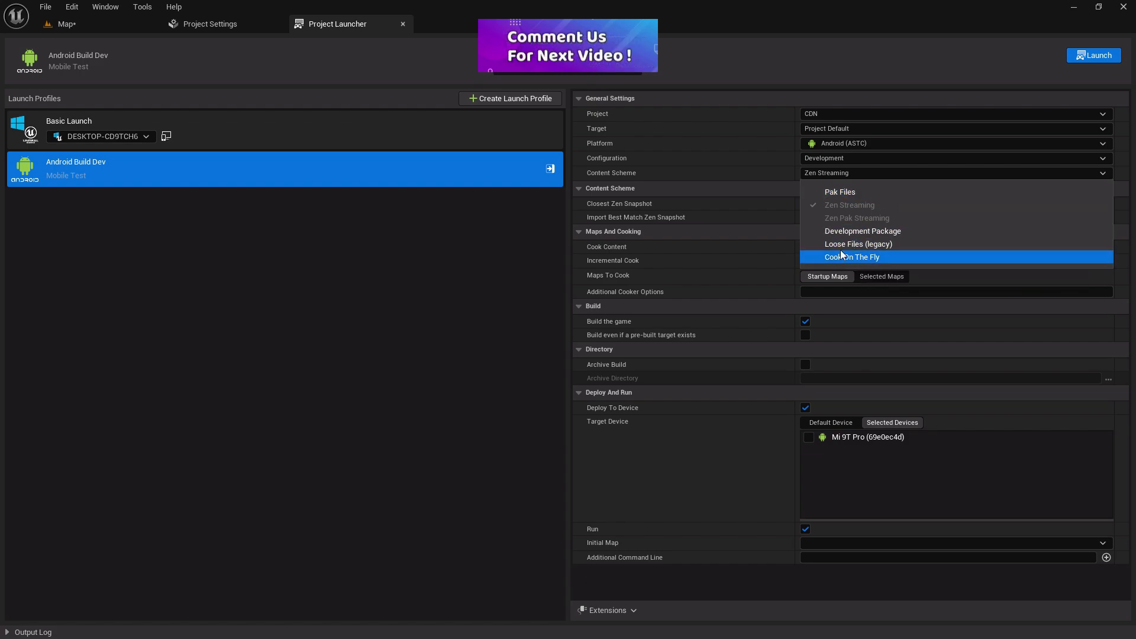
pyautogui.click(863, 233)
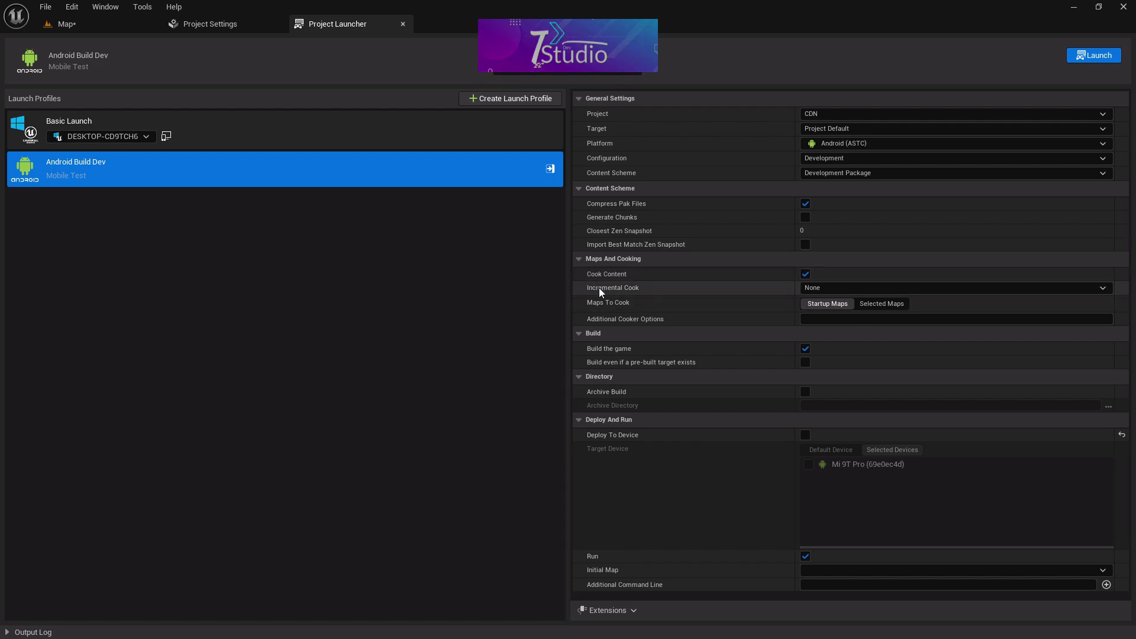
# Set incremental cook to Modified & Dependencies and cook only the CDN project's Map level.
pyautogui.click(837, 290)
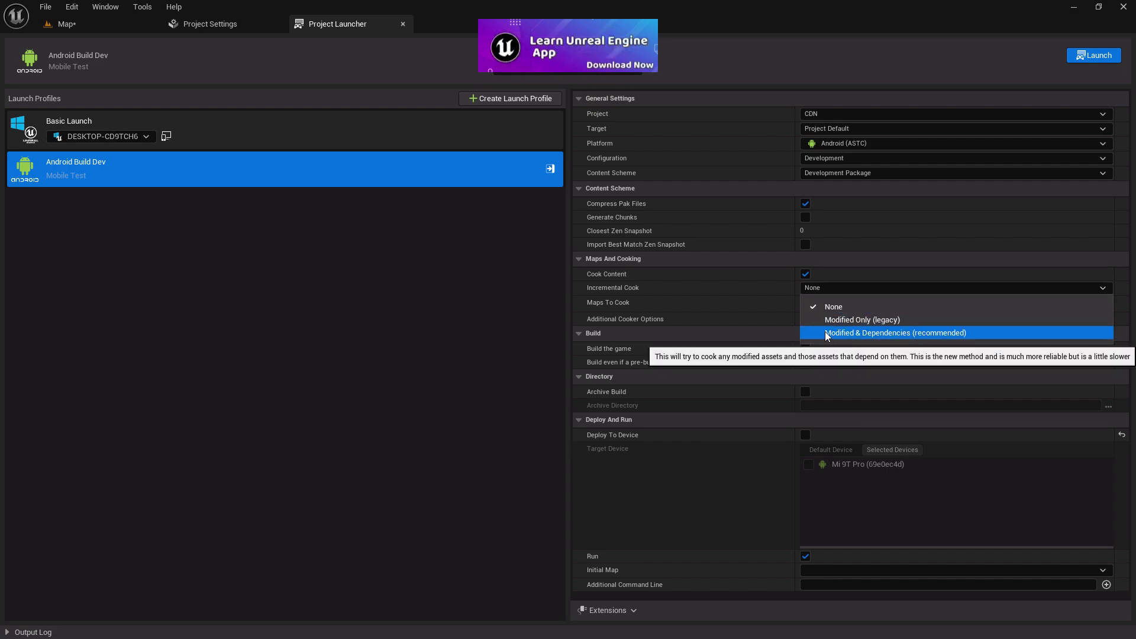
pyautogui.click(918, 335)
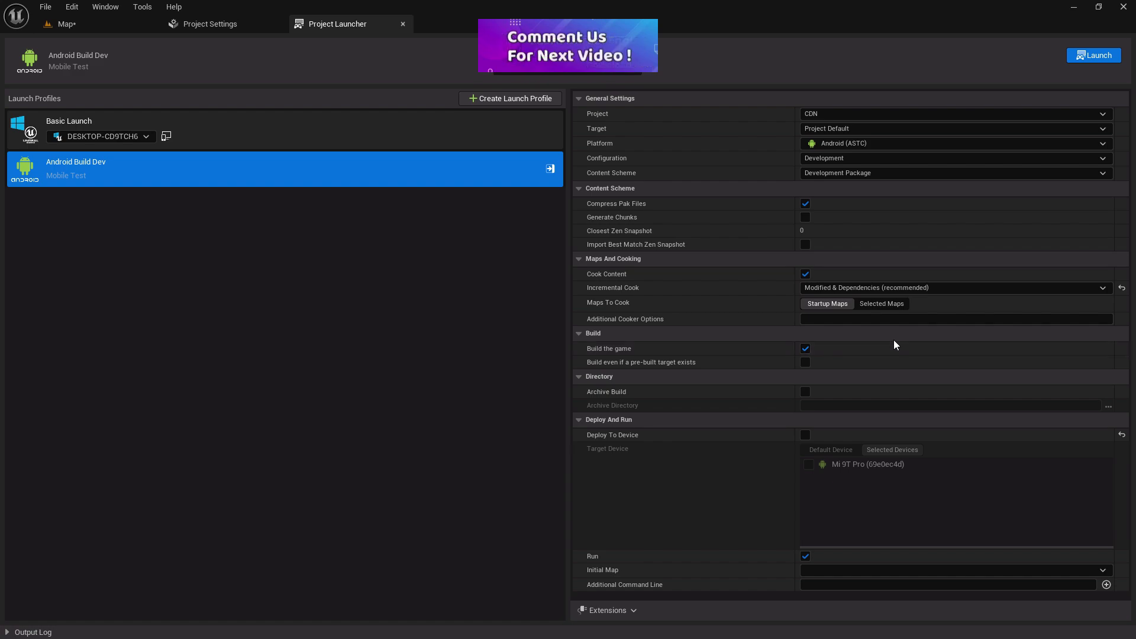
pyautogui.click(876, 304)
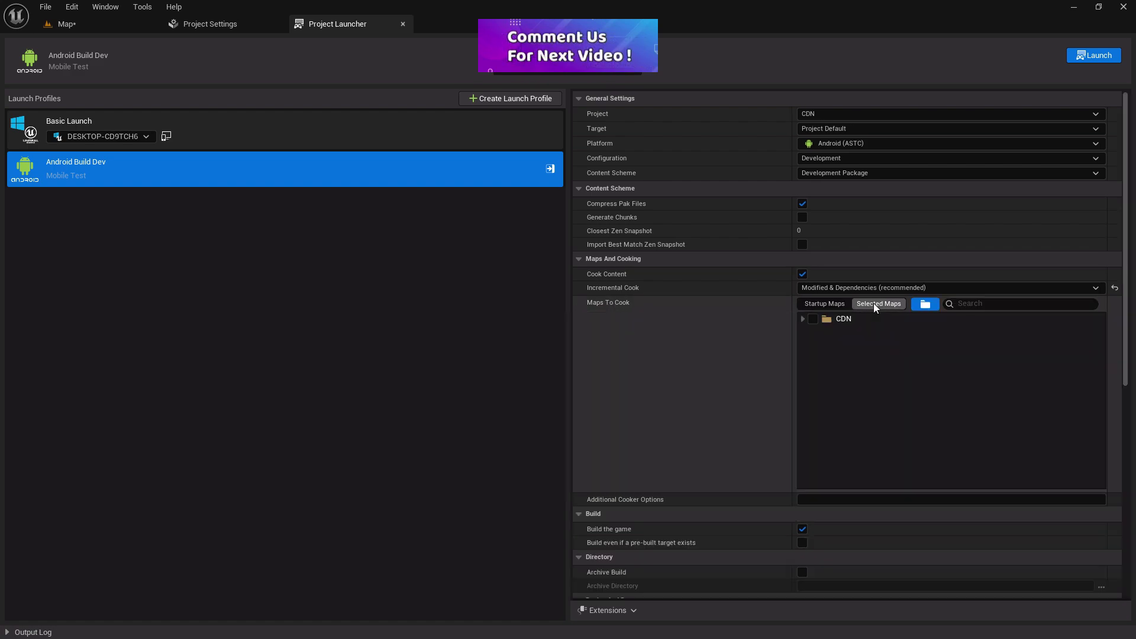
pyautogui.click(805, 318)
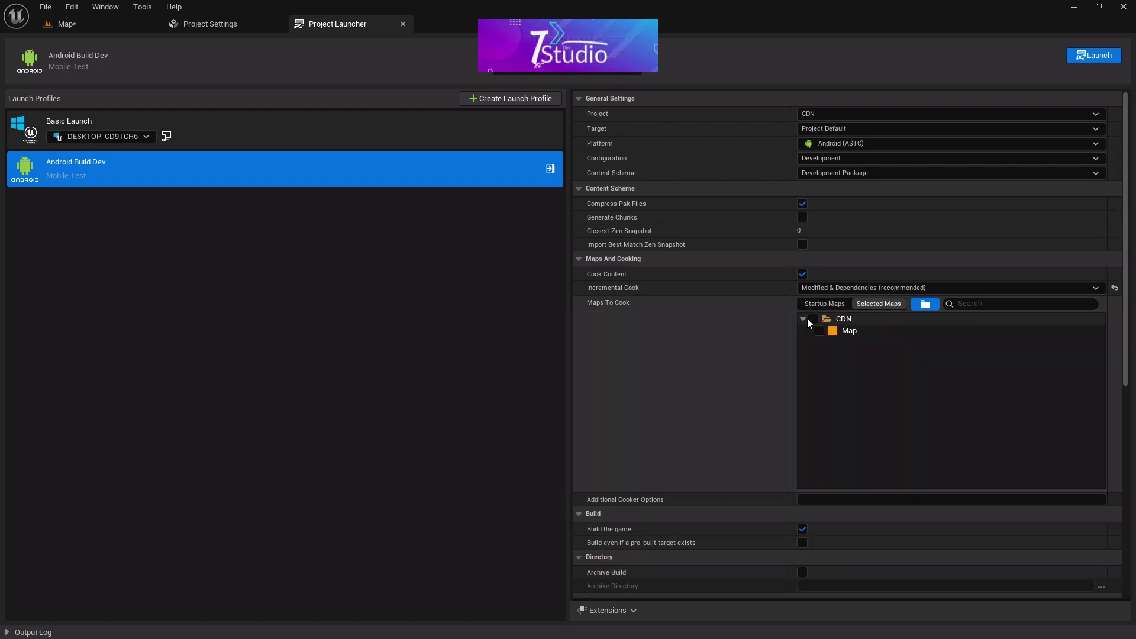
pyautogui.click(819, 331)
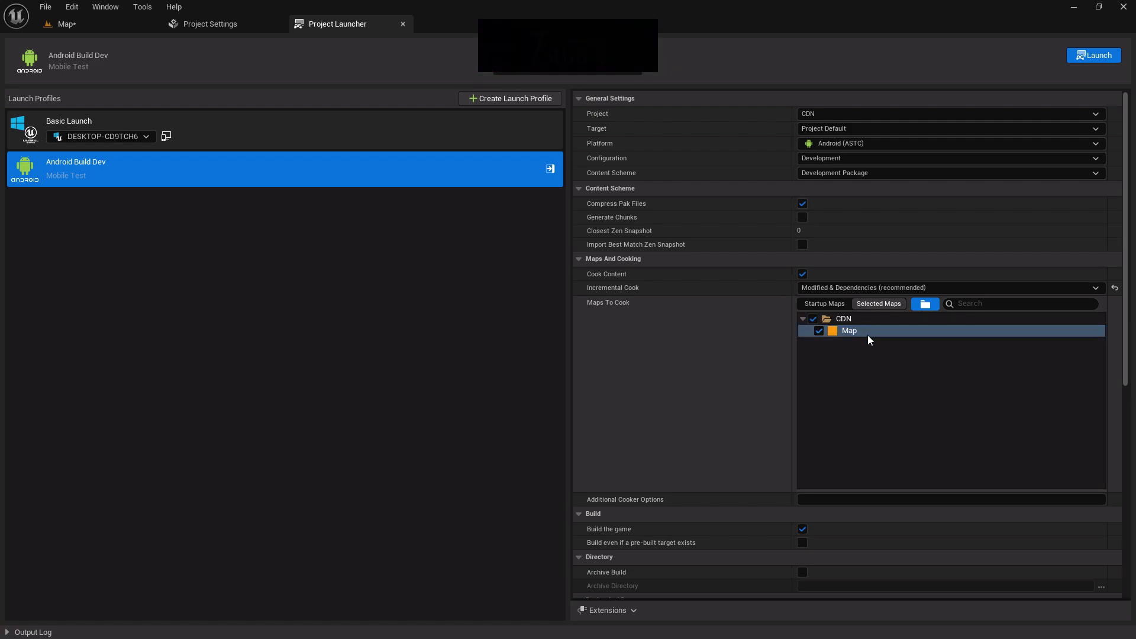
pyautogui.scroll(-5, 756, 393)
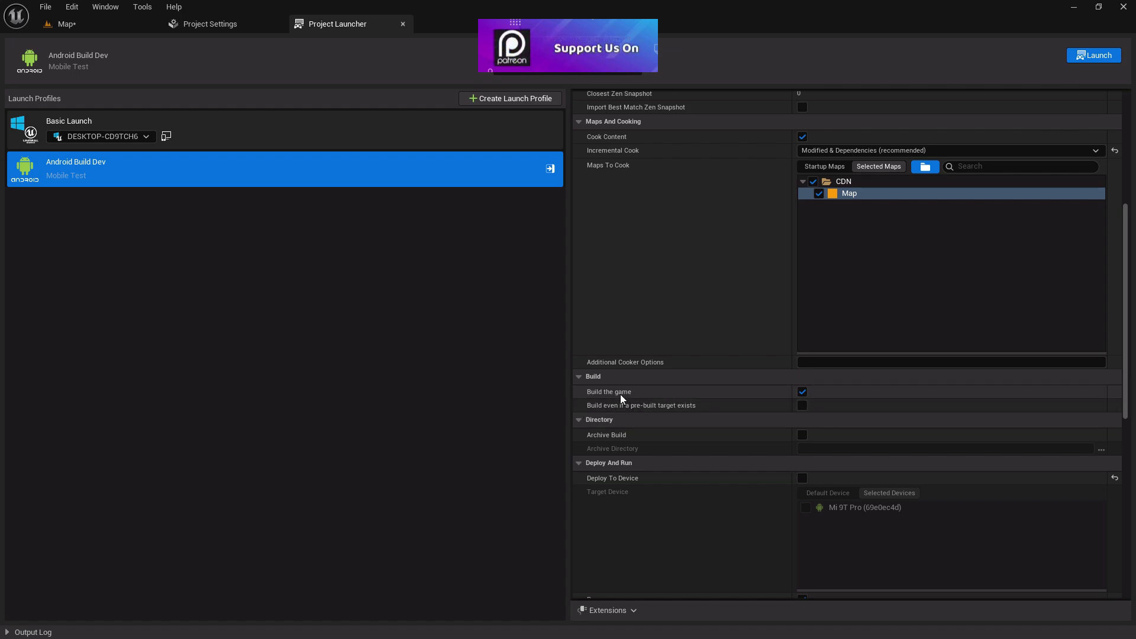
pyautogui.scroll(-1, 802, 396)
pyautogui.scroll(-1, 801, 396)
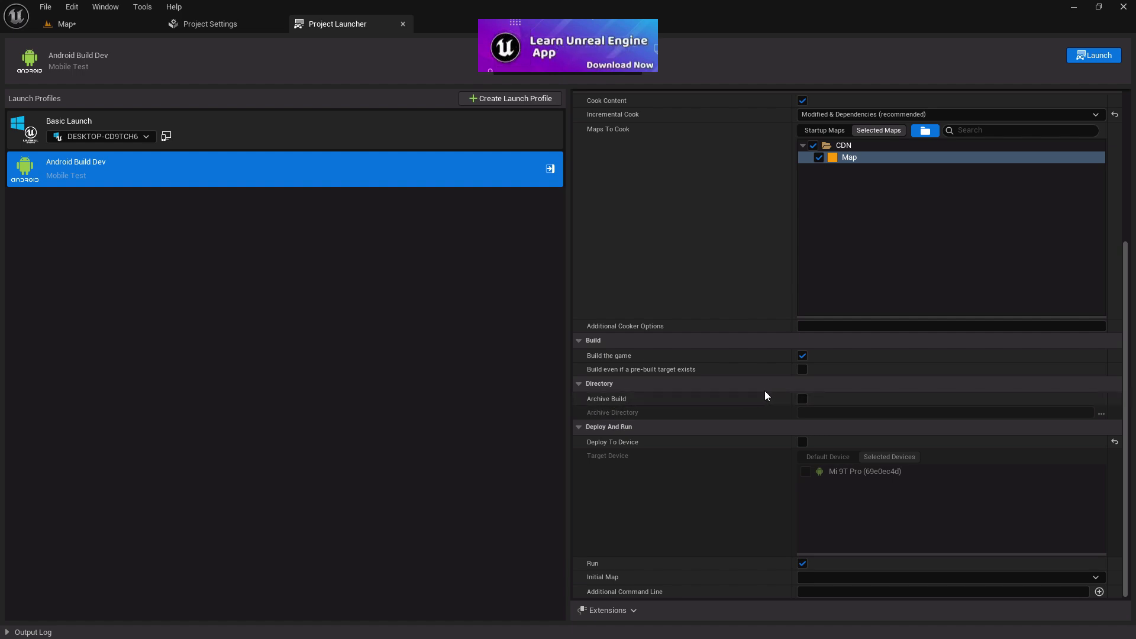
# Enable Archive Build, delete the old Android folder, and archive to C:/Users/User/Music.
pyautogui.click(801, 398)
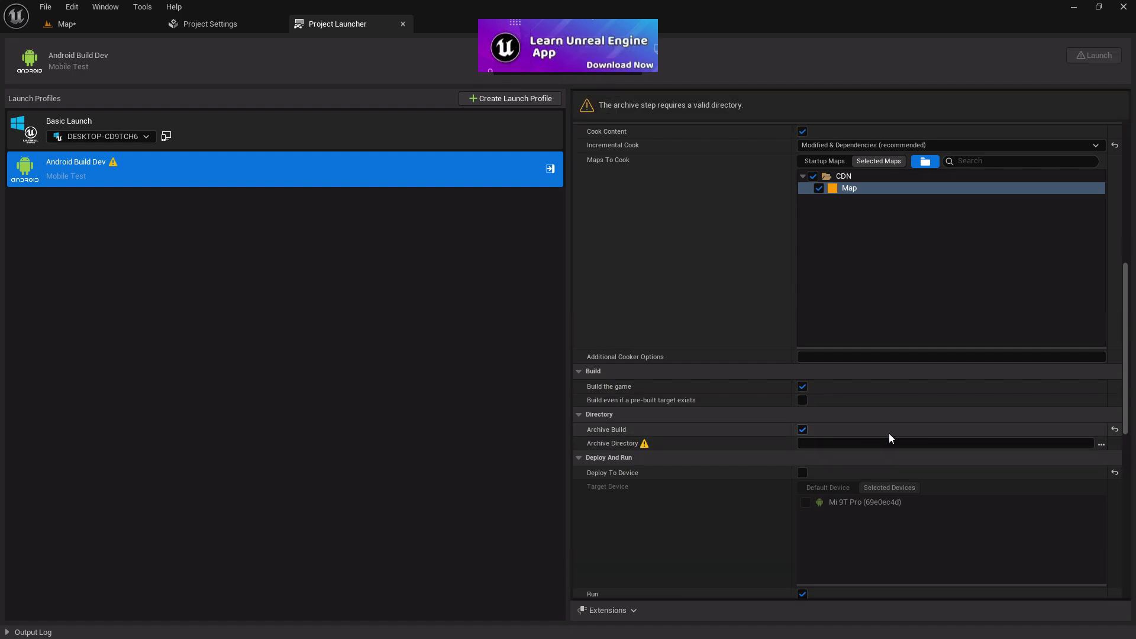
pyautogui.click(1102, 445)
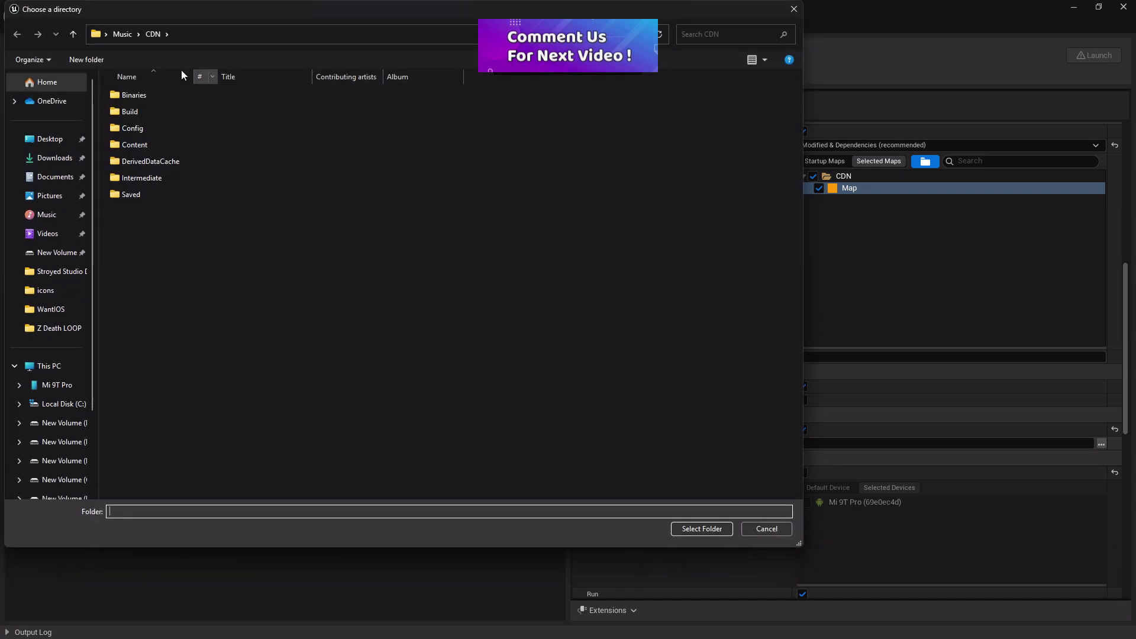
pyautogui.click(74, 215)
pyautogui.click(128, 118)
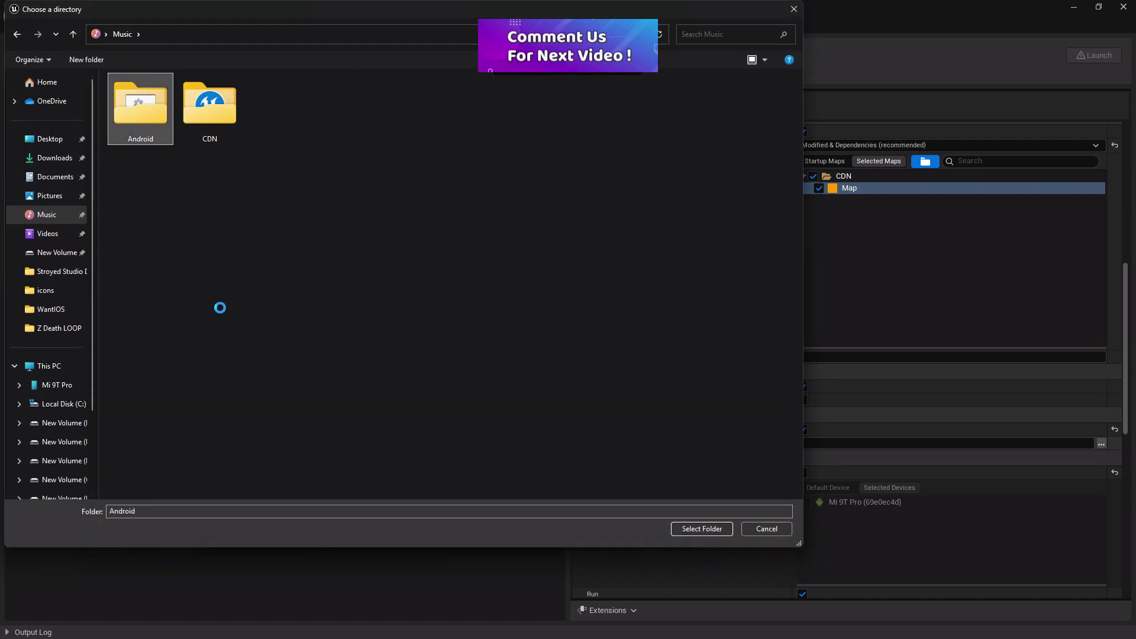
pyautogui.rightClick(128, 117)
pyautogui.click(158, 444)
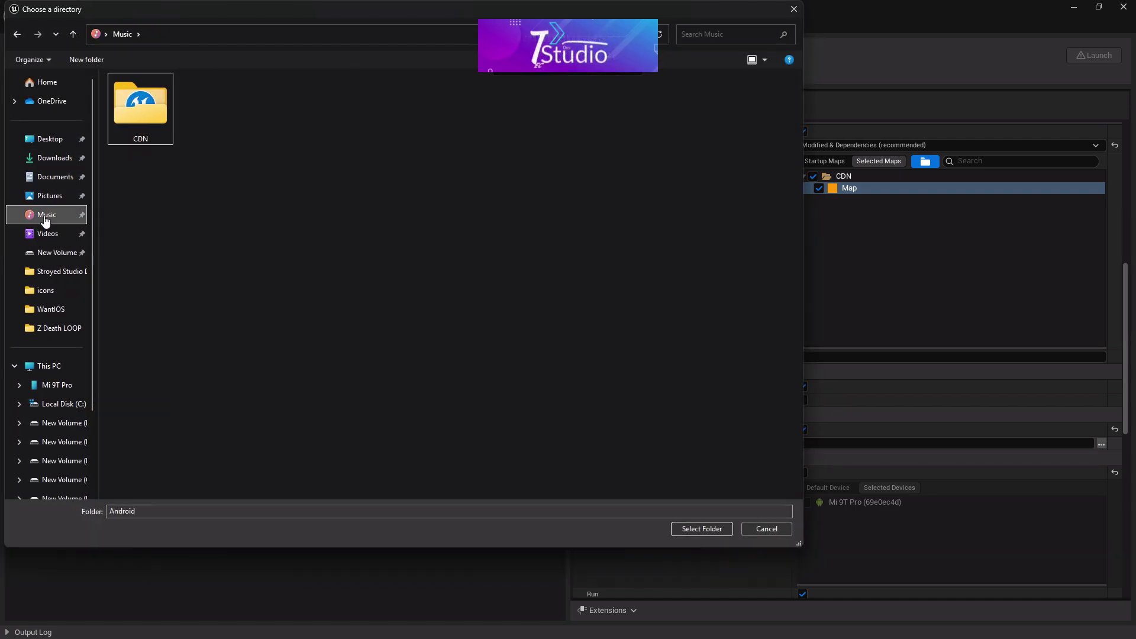
pyautogui.click(47, 215)
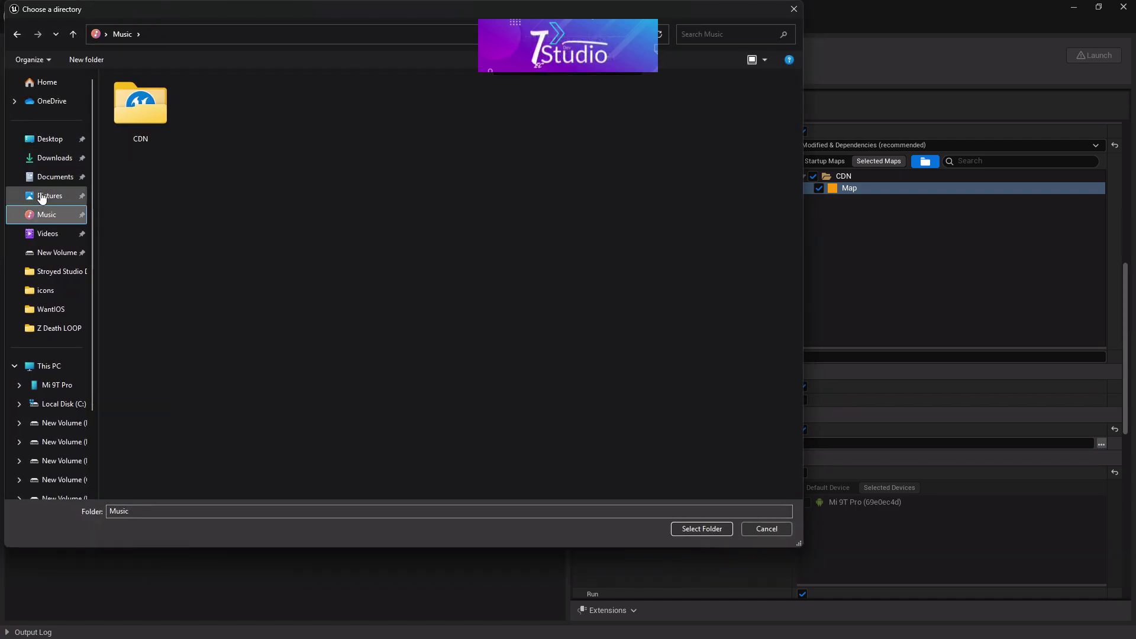
pyautogui.click(698, 533)
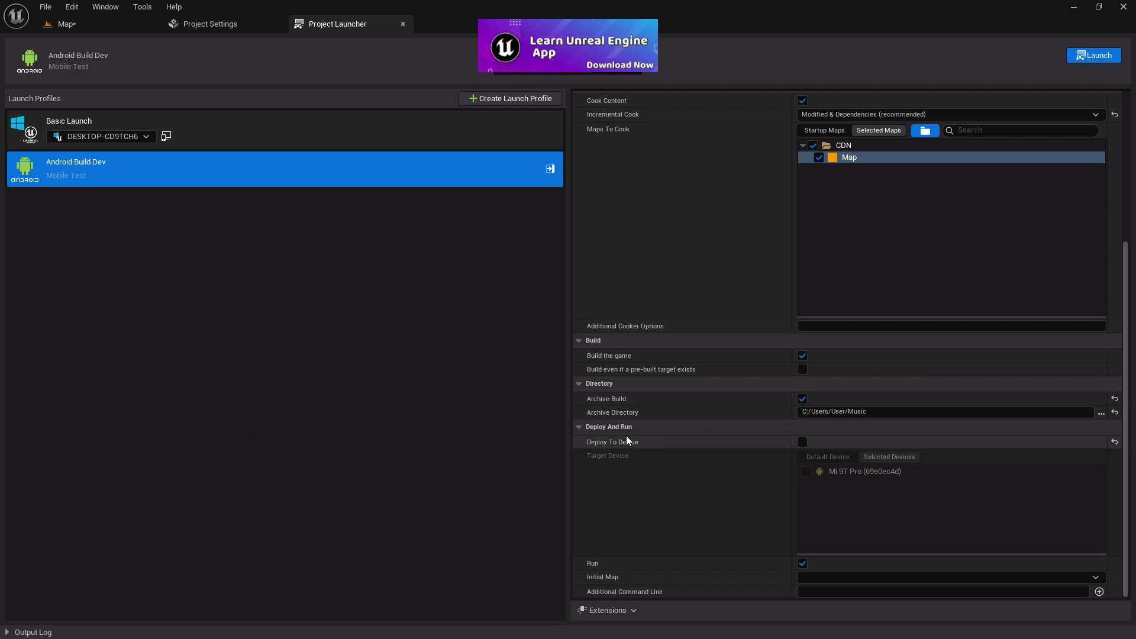
# Leave Deploy To Device turned off after briefly targeting the Mi 9T Pro.
pyautogui.click(803, 442)
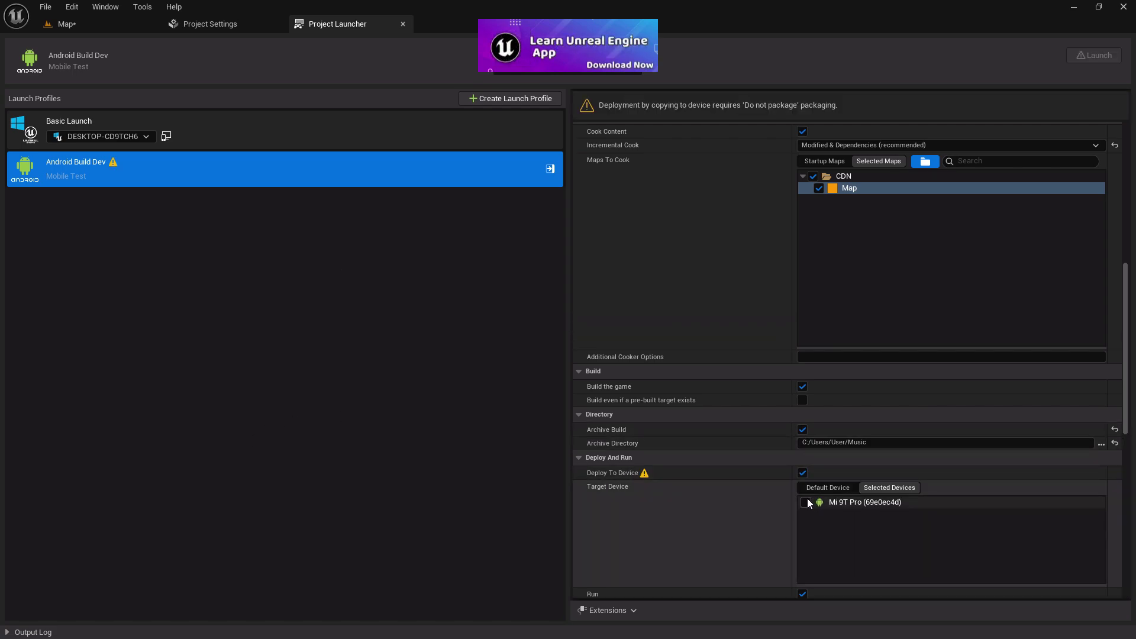
pyautogui.click(806, 503)
pyautogui.click(803, 473)
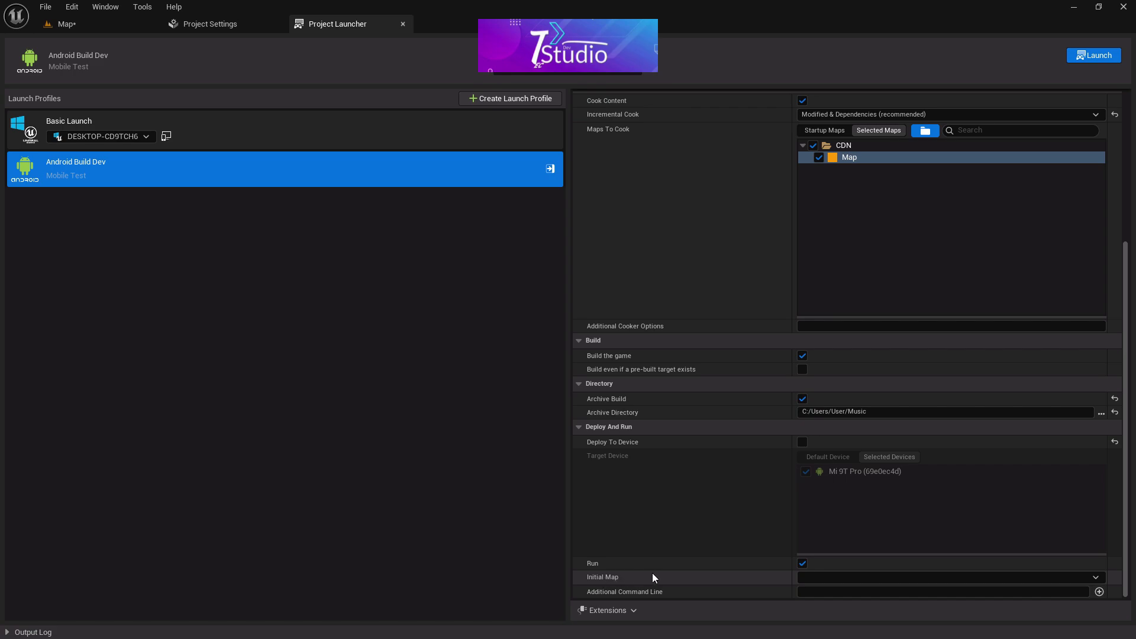
# Set the initial map to Map and launch the Android Build Dev profile.
pyautogui.click(818, 579)
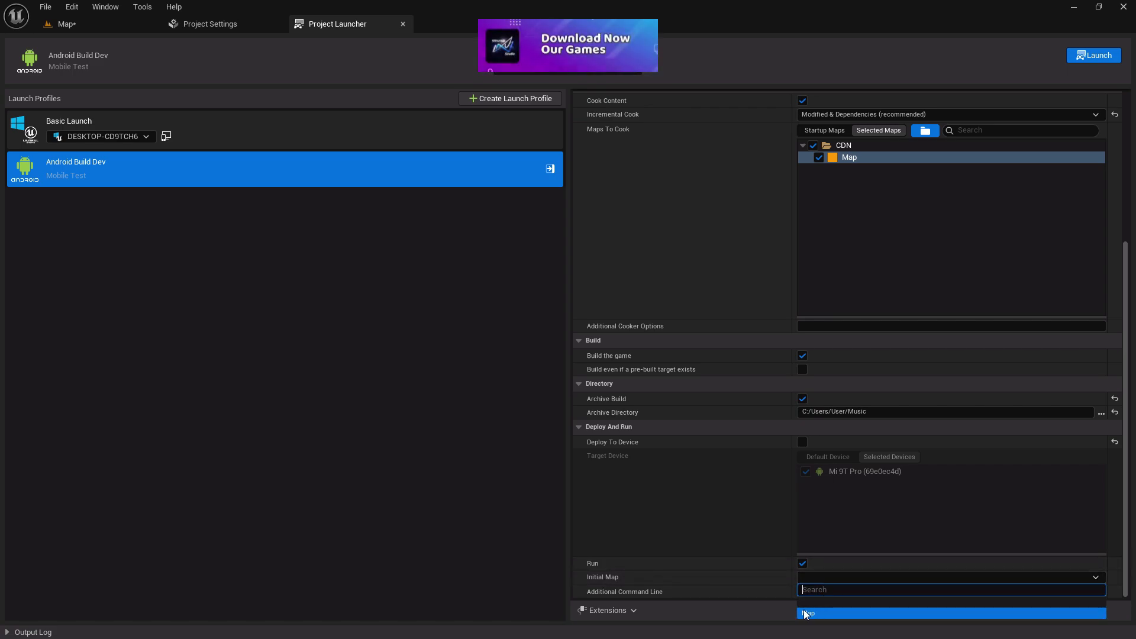
pyautogui.click(807, 613)
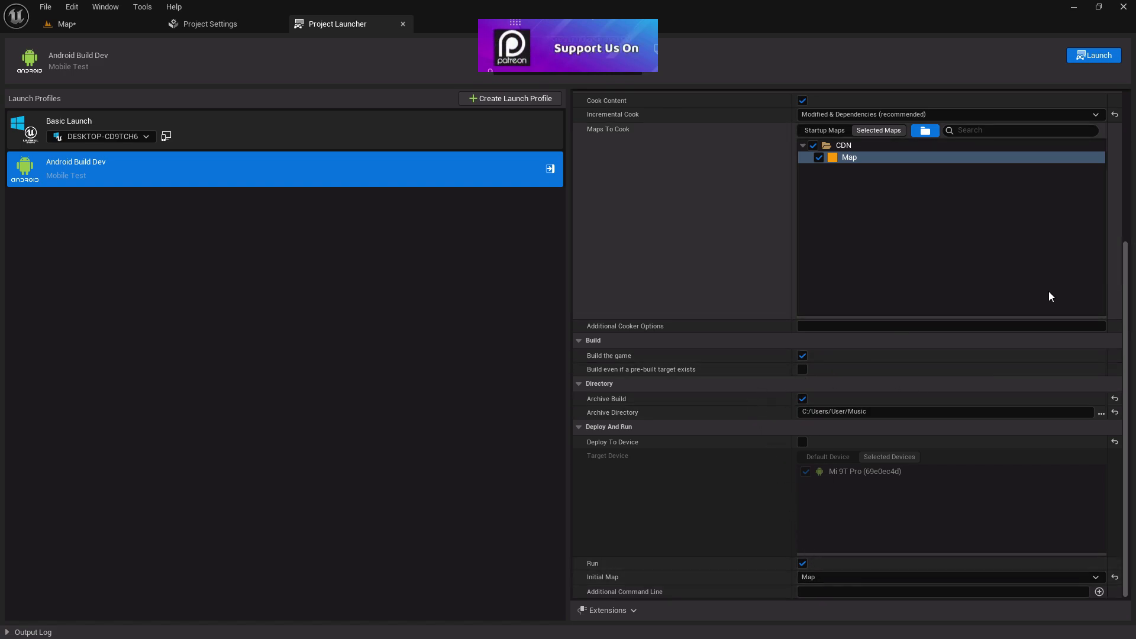
pyautogui.click(1090, 56)
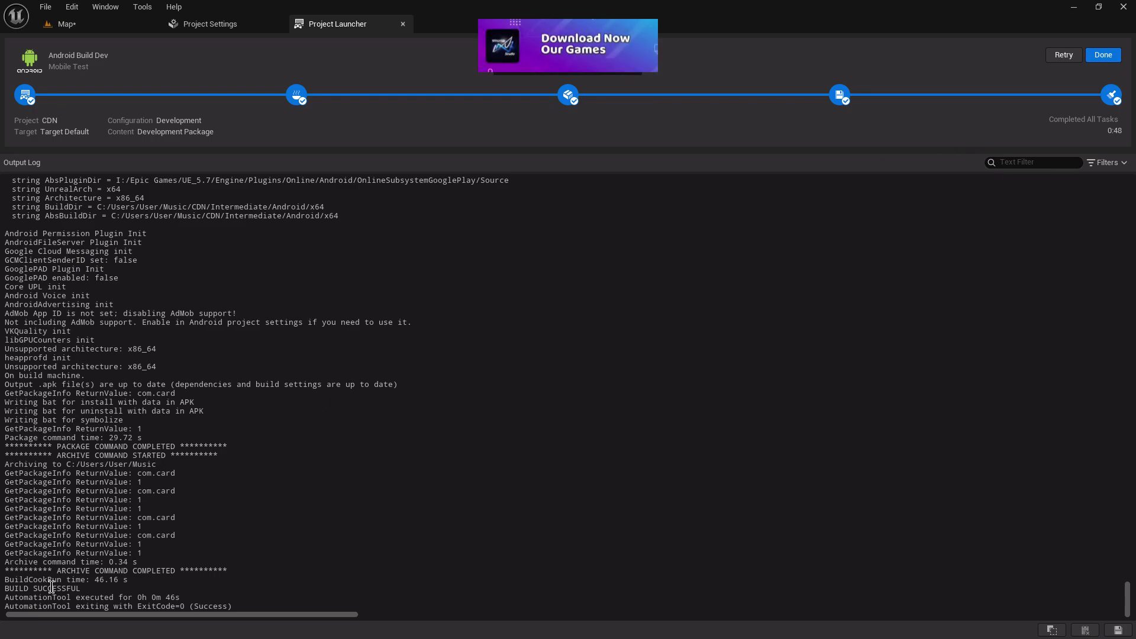
# Close the build log once the launch reports BUILD SUCCESSFUL.
pyautogui.click(1104, 55)
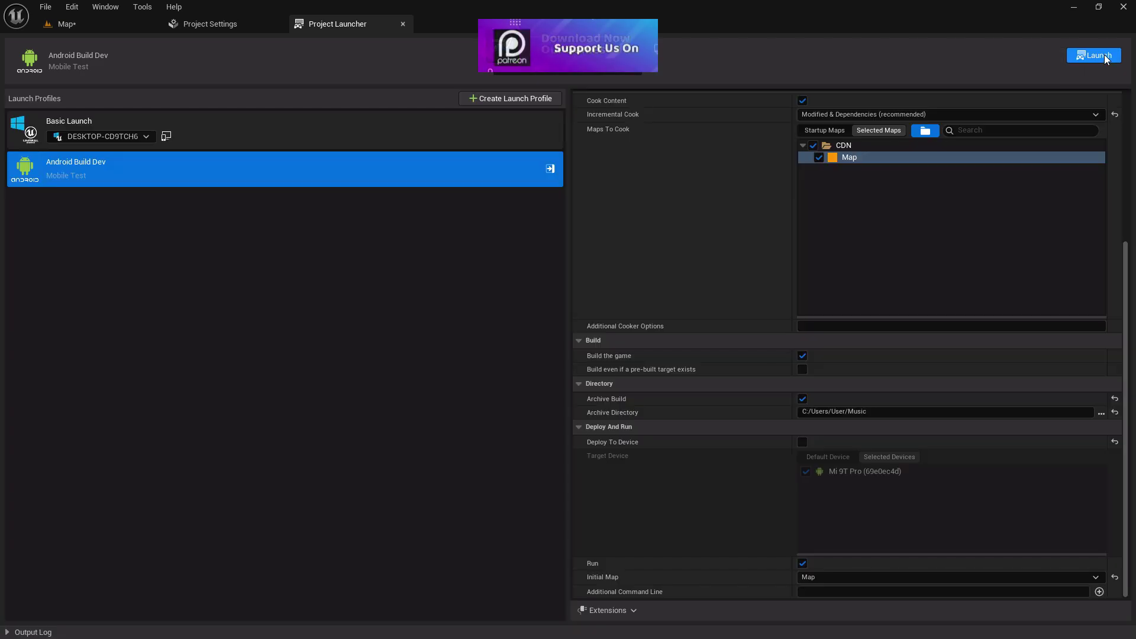
# Show Music's Android_ASTC folder with CDN-arm64.apk and CDN-x64.apk in File Explorer.
pyautogui.click(1073, 6)
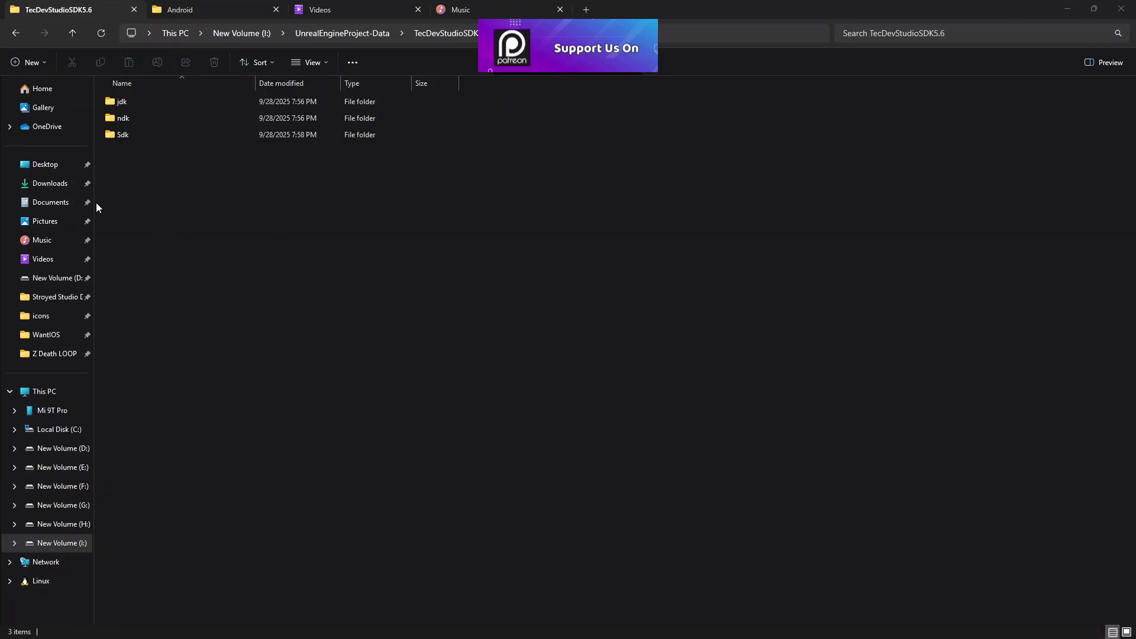
pyautogui.click(461, 10)
pyautogui.doubleClick(152, 176)
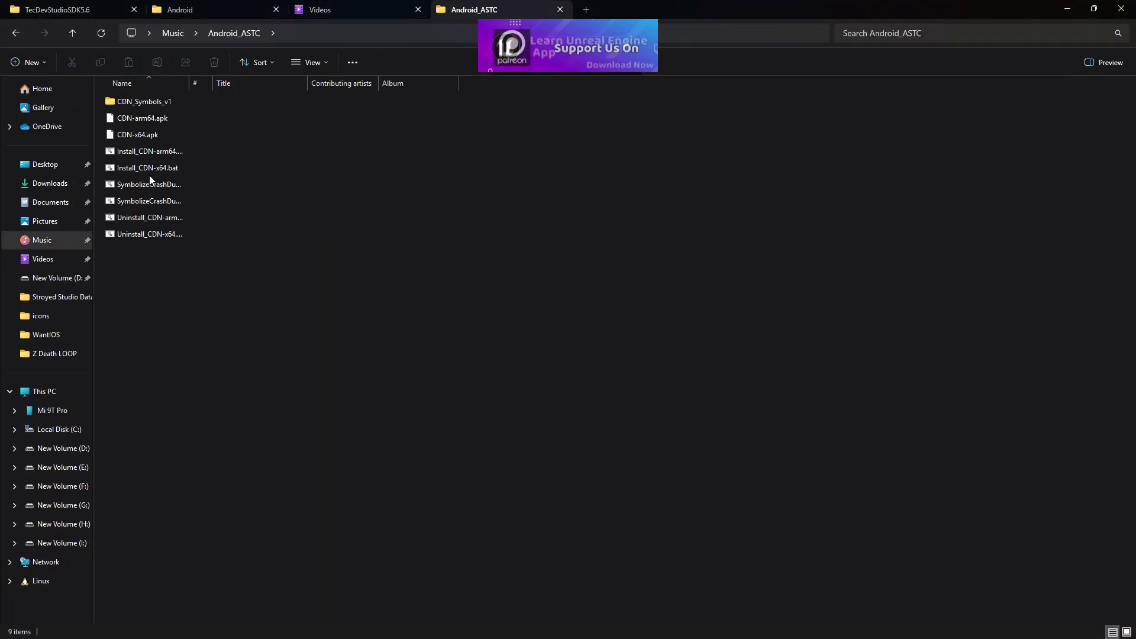